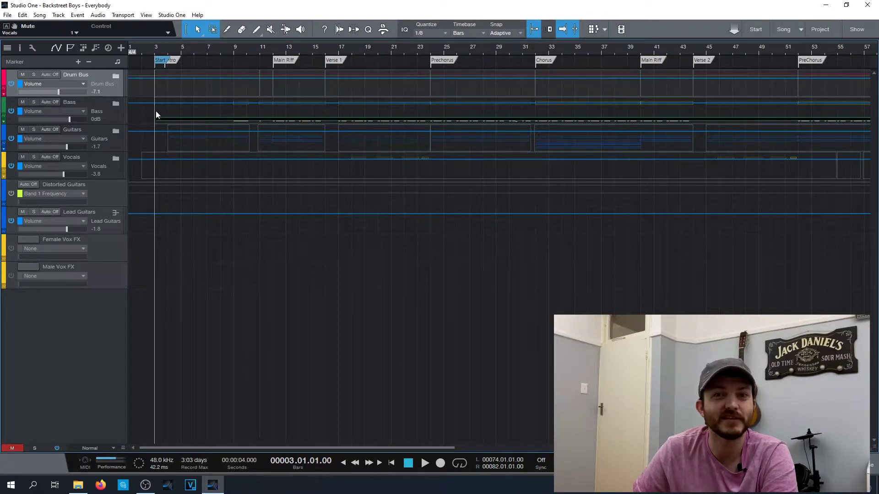
# - Expand the Drum Bus folder, then open the 01 Kick track's Kontakt instrument and show its Outputs section
pyautogui.click(116, 76)
pyautogui.click(115, 103)
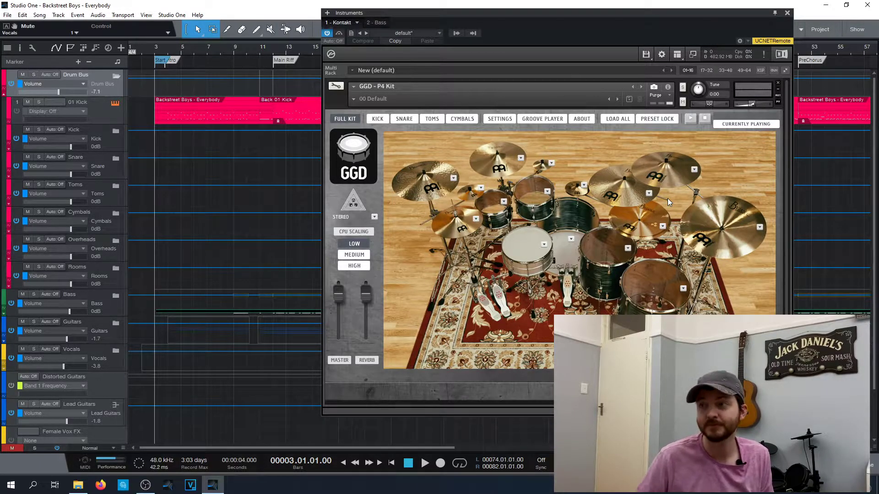
pyautogui.click(680, 54)
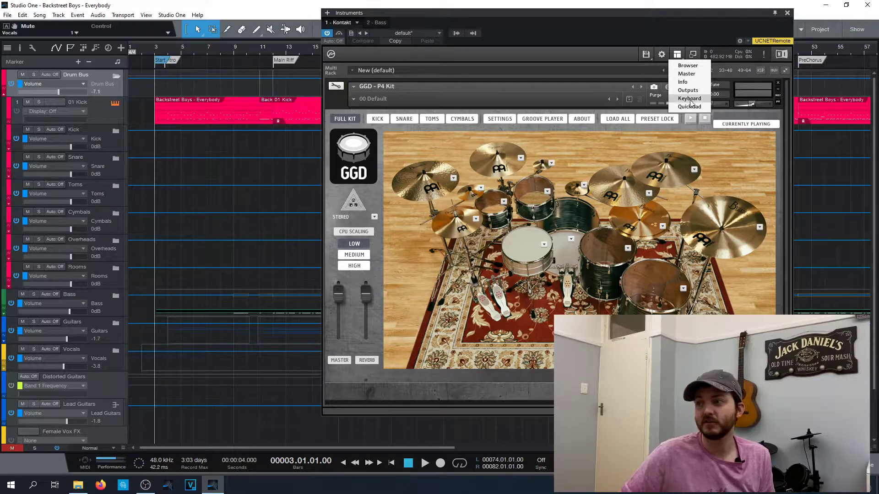
pyautogui.click(687, 90)
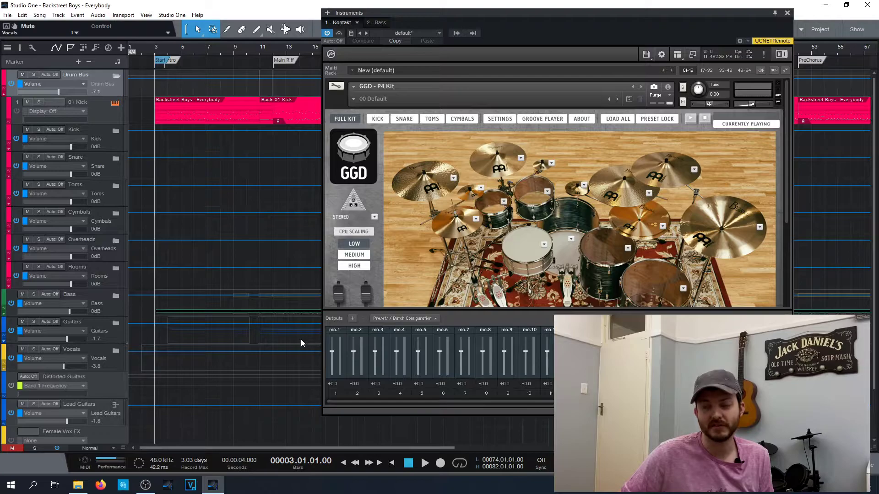
pyautogui.moveTo(444, 401); pyautogui.dragTo(460, 401)
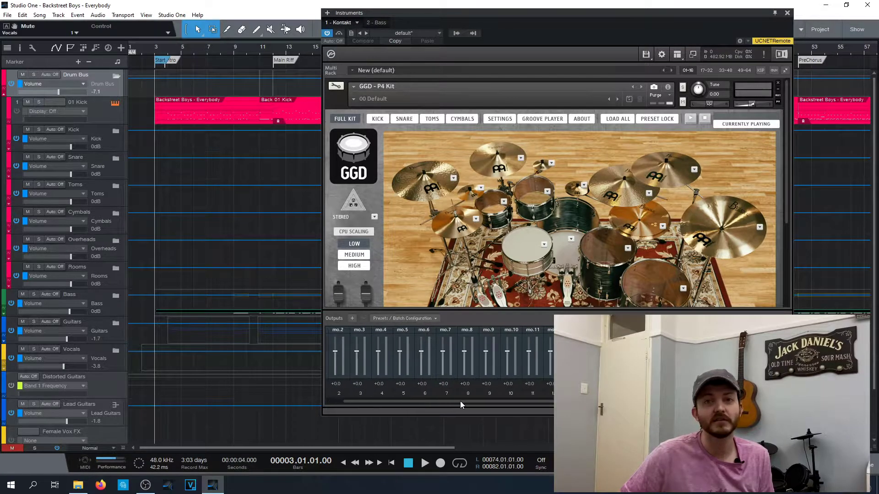
pyautogui.moveTo(397, 401); pyautogui.dragTo(485, 401)
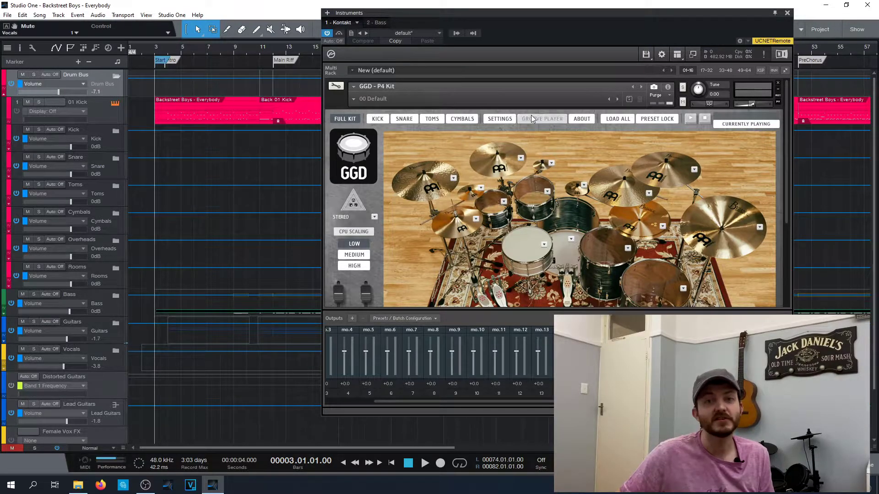
# - Inspect the output routing of each microphone on the GGD P4 Kit's kick and snare pages
pyautogui.click(373, 119)
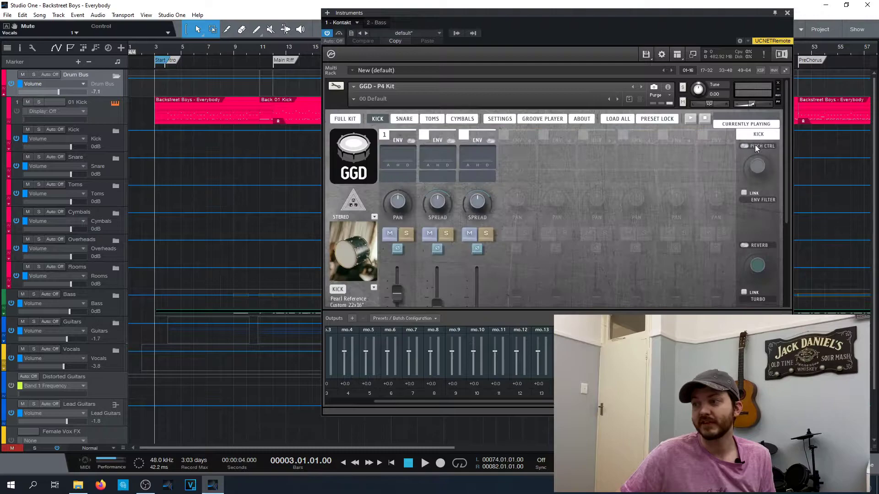
pyautogui.moveTo(785, 144); pyautogui.dragTo(782, 206)
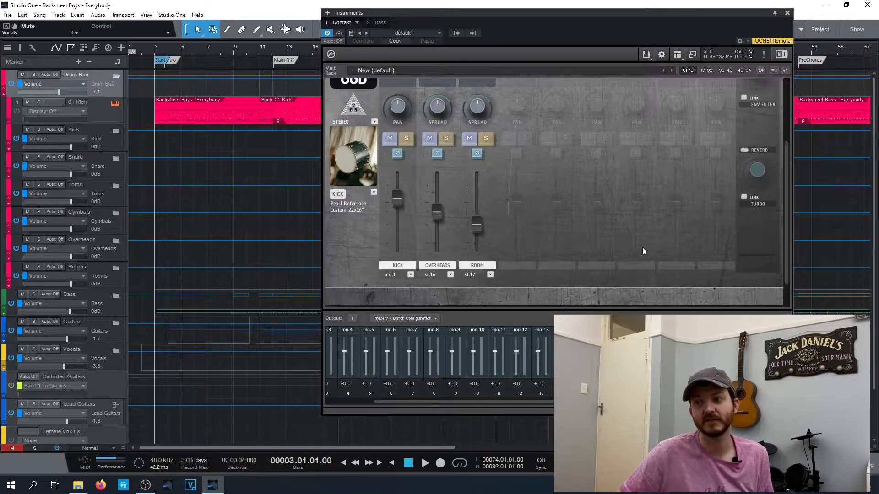
pyautogui.moveTo(788, 232); pyautogui.dragTo(776, 254)
pyautogui.click(412, 118)
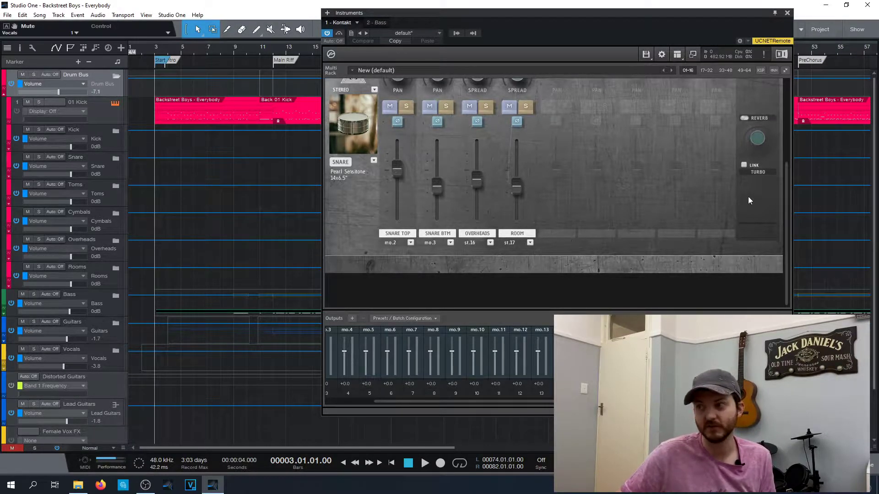
pyautogui.moveTo(784, 191); pyautogui.dragTo(784, 108)
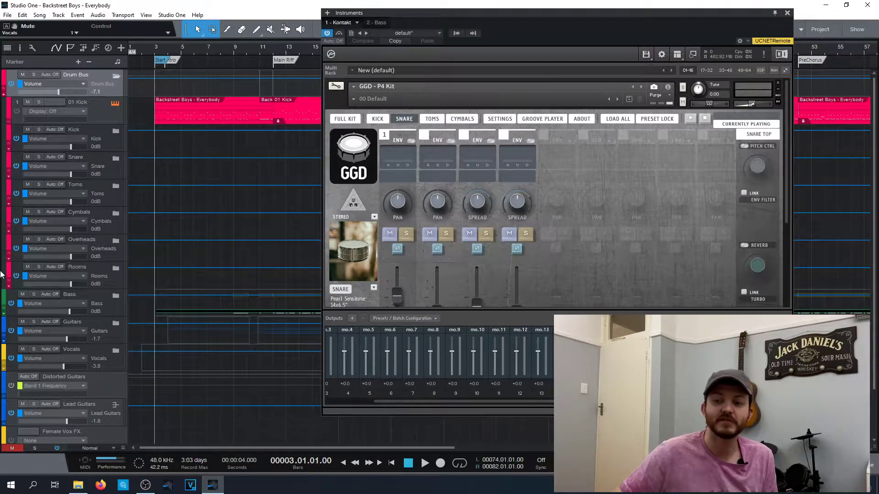
# - Show the mixing console and look through the individual Kontakt output channels from 01 Kick to the room channels
pyautogui.press('F3')
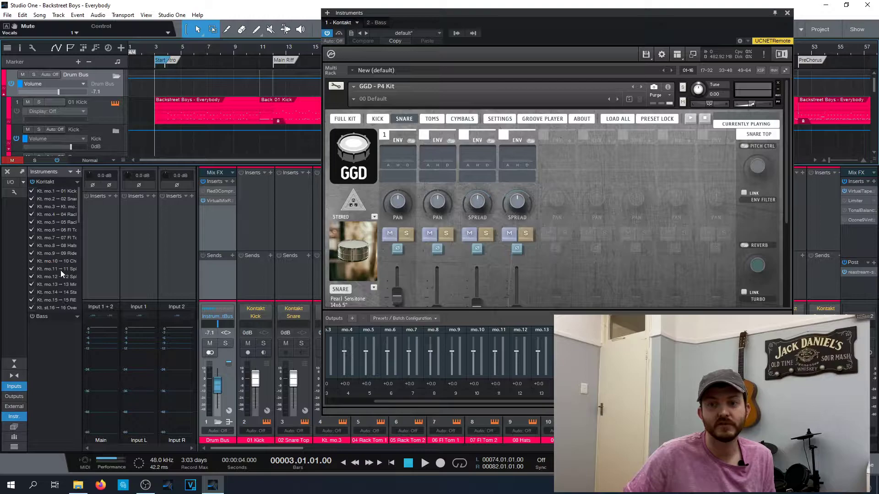
pyautogui.scroll(-3, 76, 215)
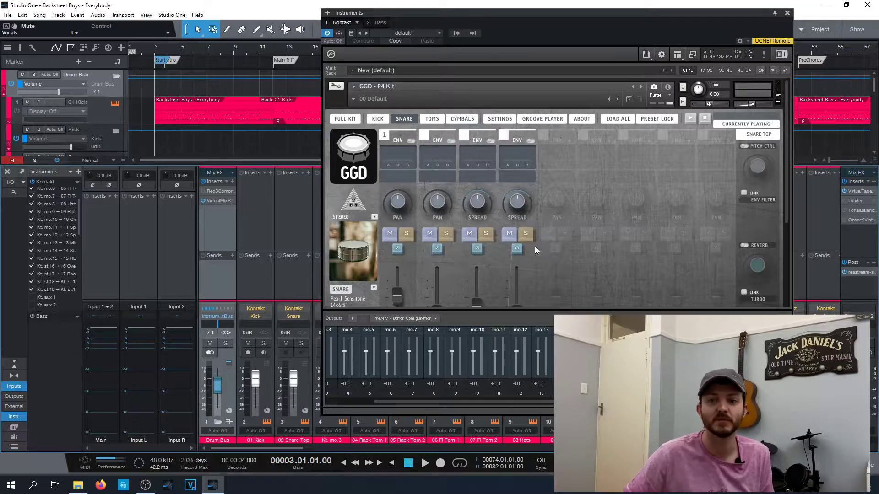
pyautogui.click(266, 419)
pyautogui.click(265, 395)
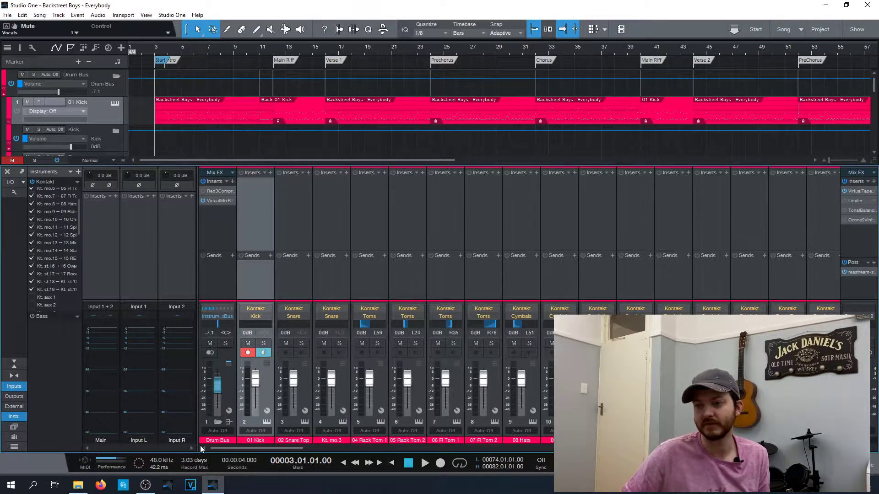
pyautogui.moveTo(301, 448); pyautogui.dragTo(361, 448)
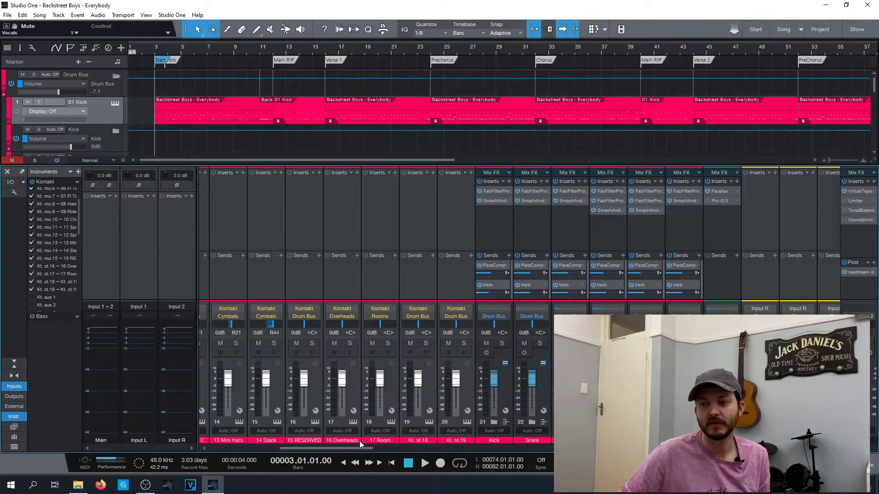
# - Reopen the Kontakt drum kit and trigger the snare to check which console channels receive signal
pyautogui.click(391, 421)
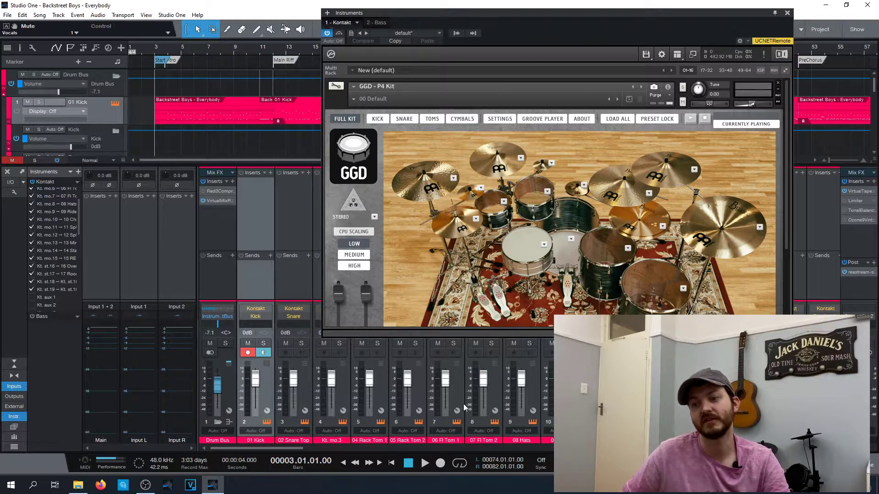
pyautogui.click(526, 245)
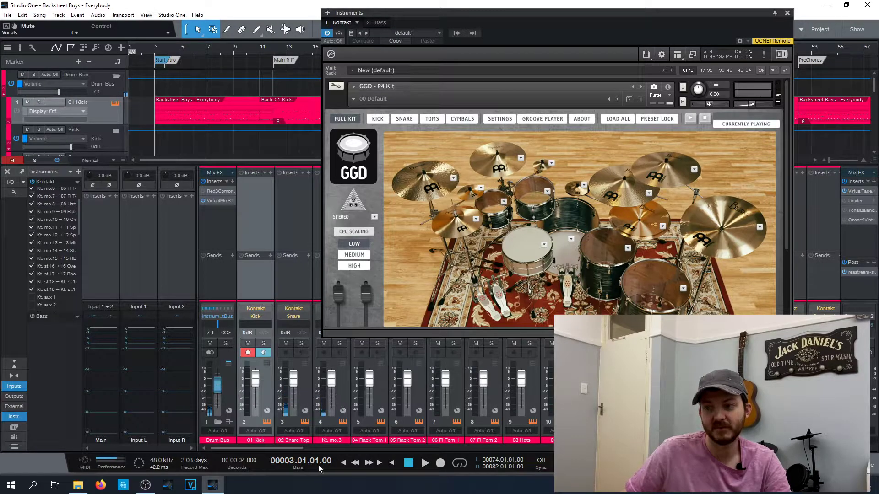
pyautogui.hscroll(10, 320, 449)
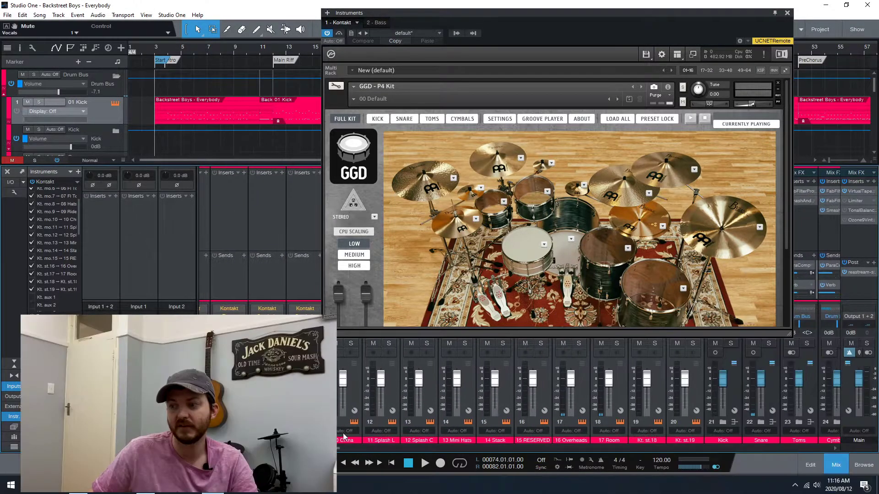
pyautogui.click(527, 247)
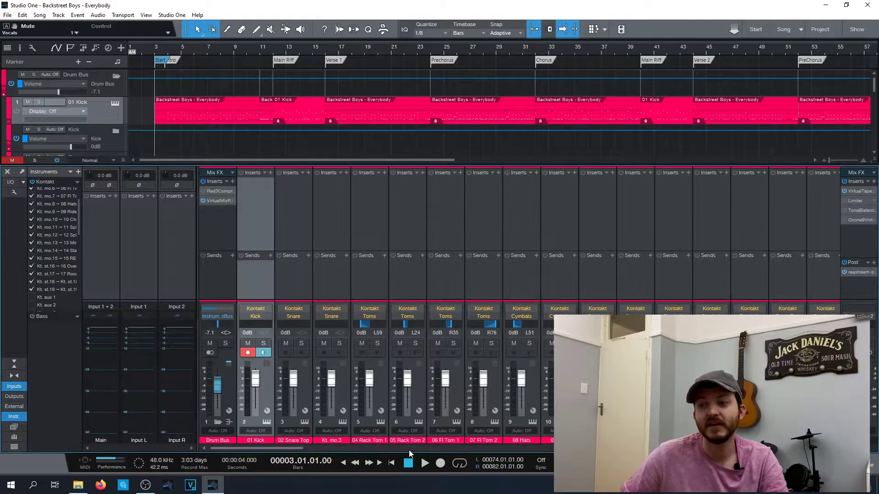
# - Check the rack and floor tom channels against the kit in Kontakt, then close the instrument window
pyautogui.click(378, 383)
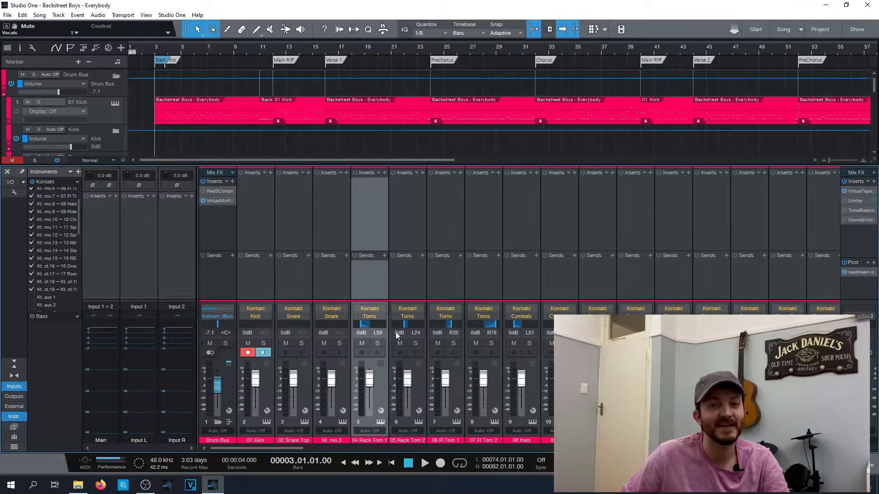
pyautogui.moveTo(441, 380)
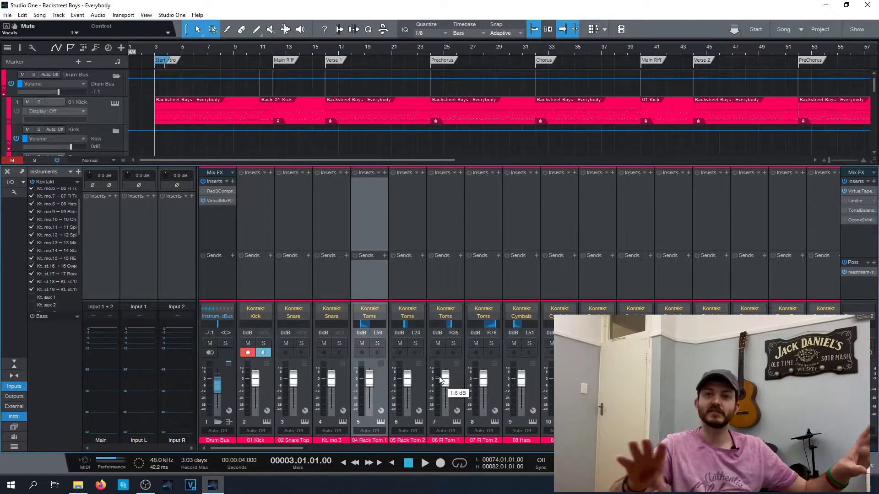
pyautogui.click(446, 311)
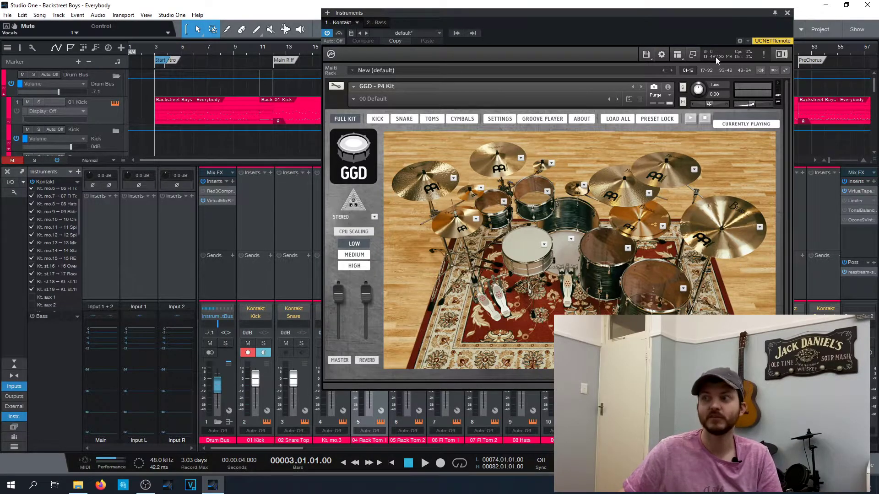
pyautogui.click(787, 13)
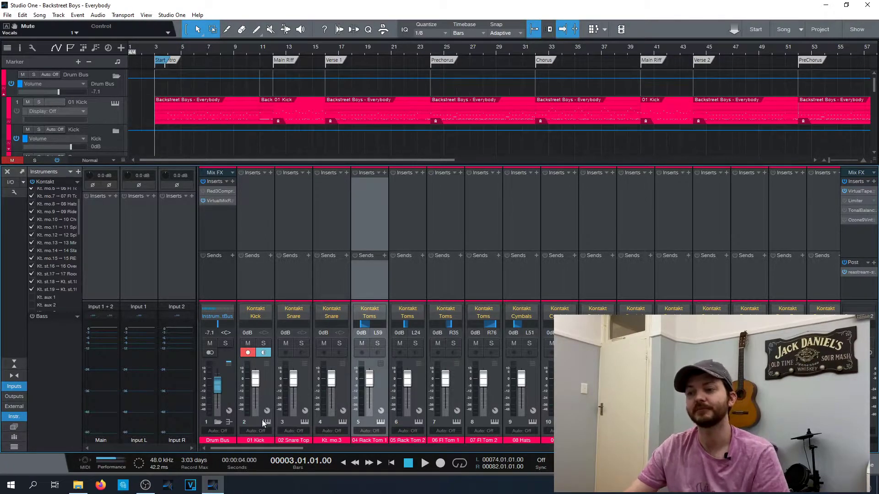
# - Follow the routing from the 01 Kick channel to the Kick and Snare bus channels in the console
pyautogui.moveTo(265, 448); pyautogui.dragTo(271, 447)
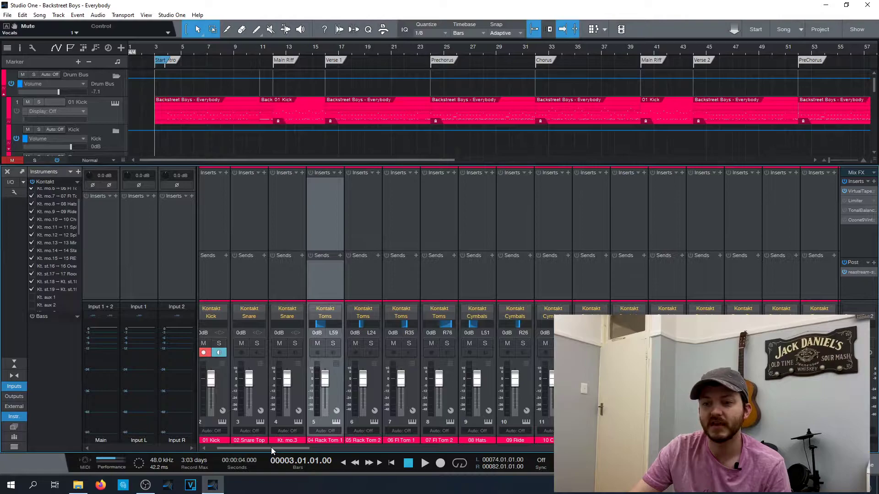
pyautogui.click(224, 388)
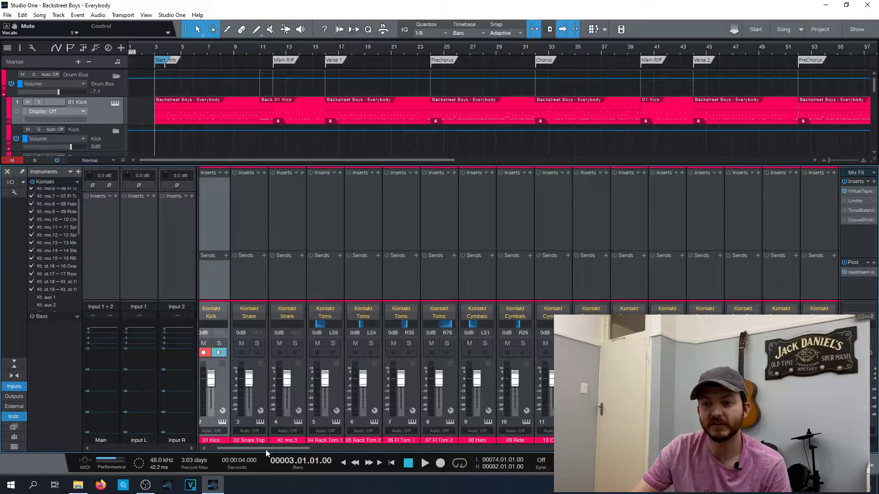
pyautogui.moveTo(266, 450); pyautogui.dragTo(348, 452)
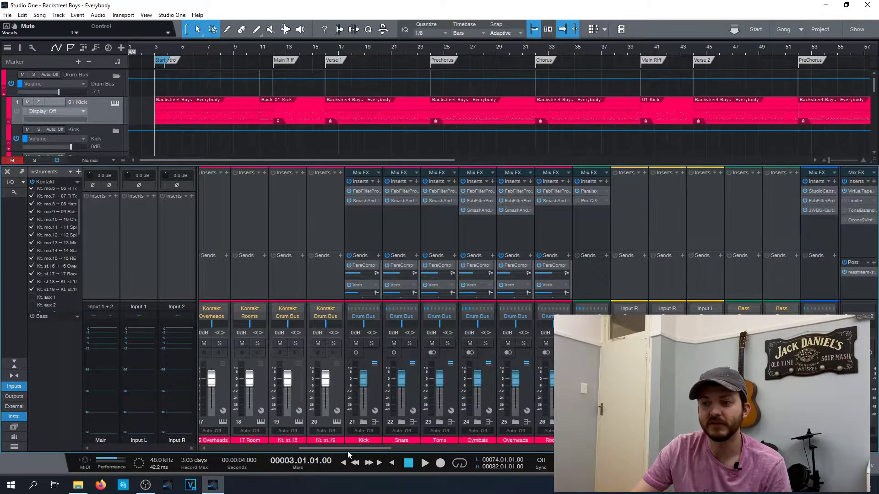
pyautogui.click(372, 387)
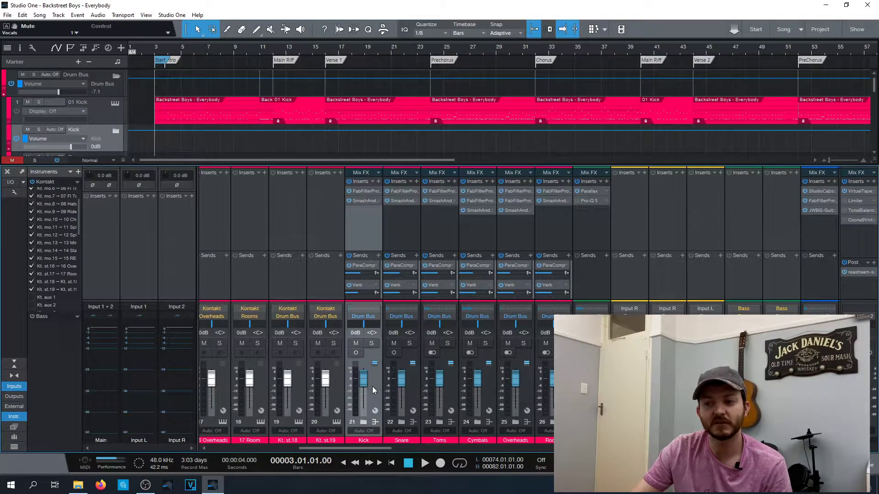
pyautogui.click(415, 390)
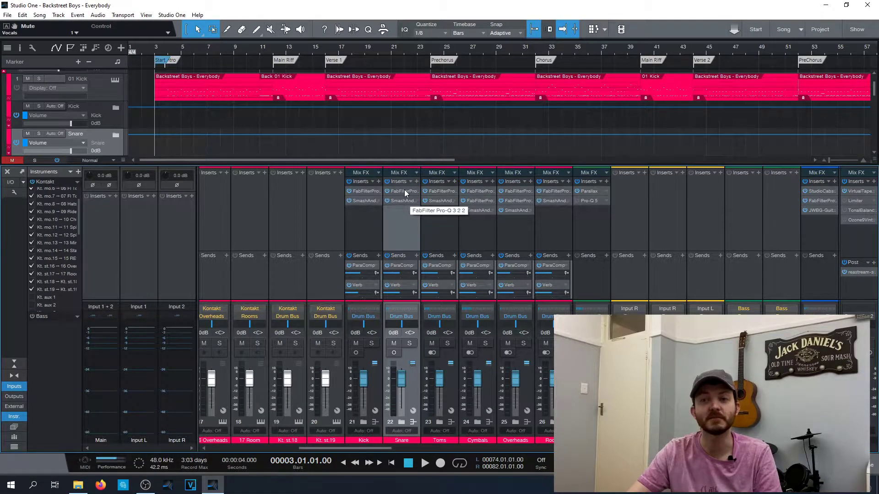
# - Review the Snare bus inserts, FabFilter Pro-Q 3 and Smash And Grab v2, then close the plug-in window
pyautogui.doubleClick(405, 191)
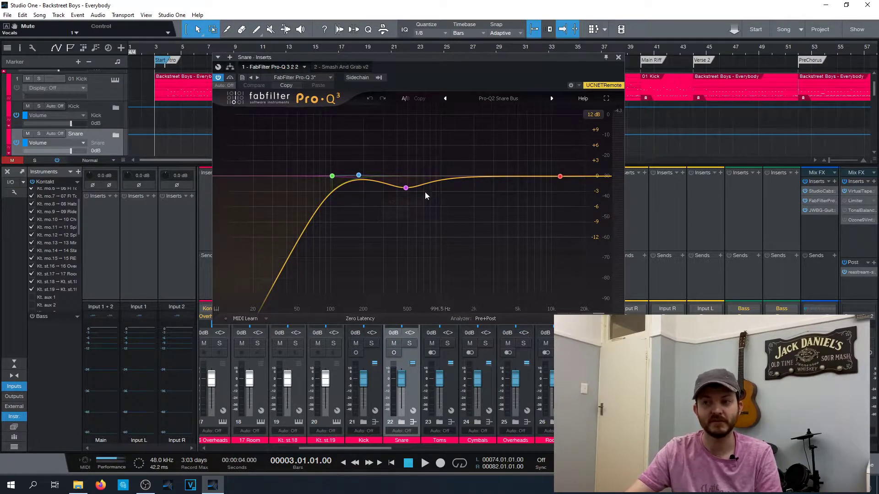
pyautogui.click(344, 67)
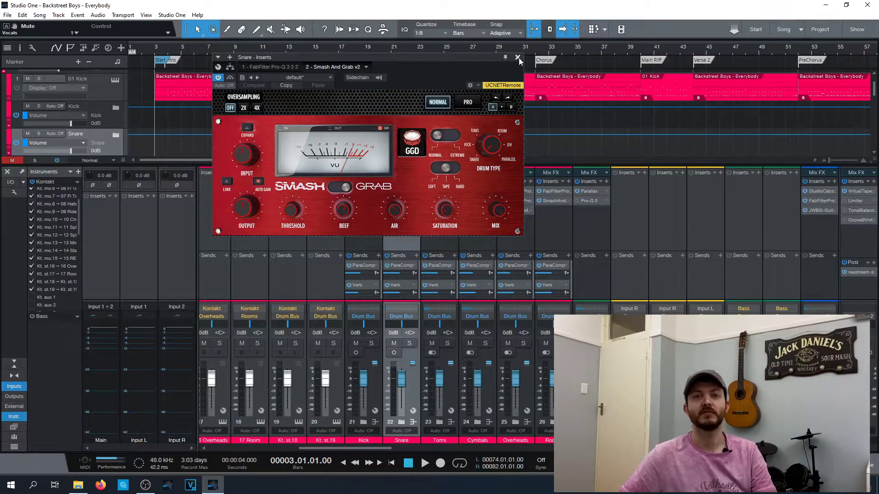
pyautogui.click(518, 57)
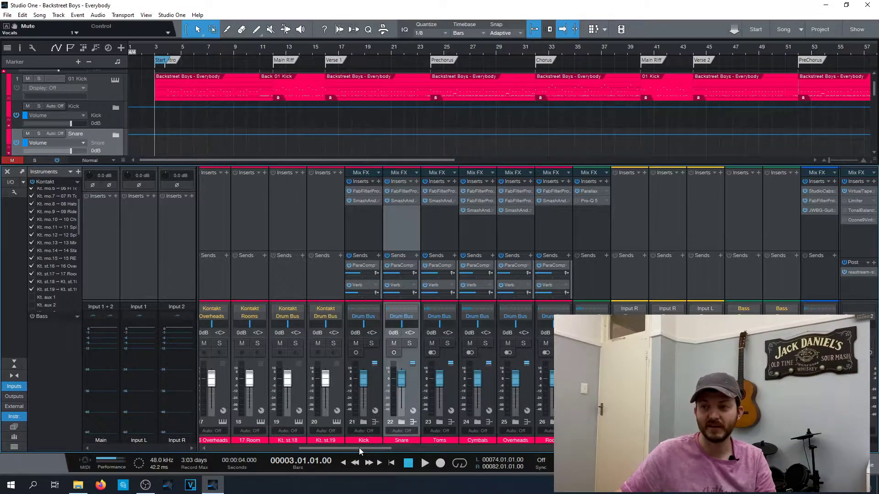
# - Locate the ParaComp and Verb effect channels in the console and inspect their inserts and routing
pyautogui.moveTo(355, 449); pyautogui.dragTo(793, 448)
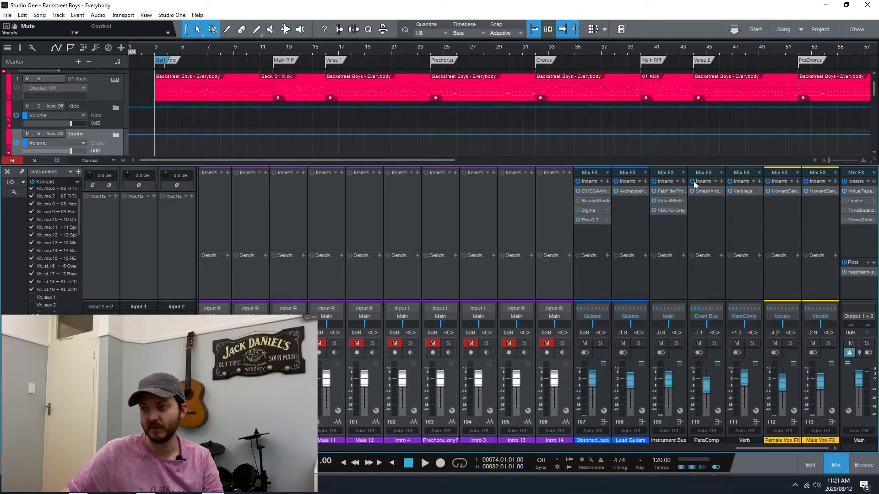
pyautogui.click(717, 411)
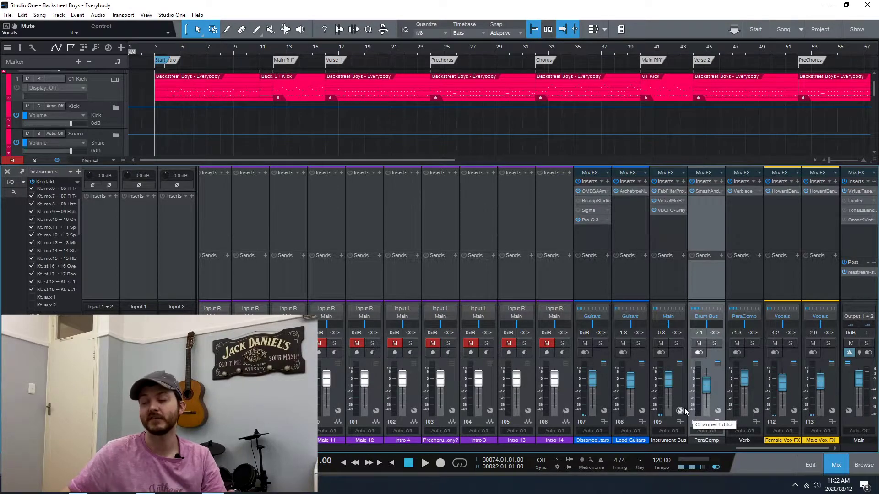
pyautogui.click(754, 390)
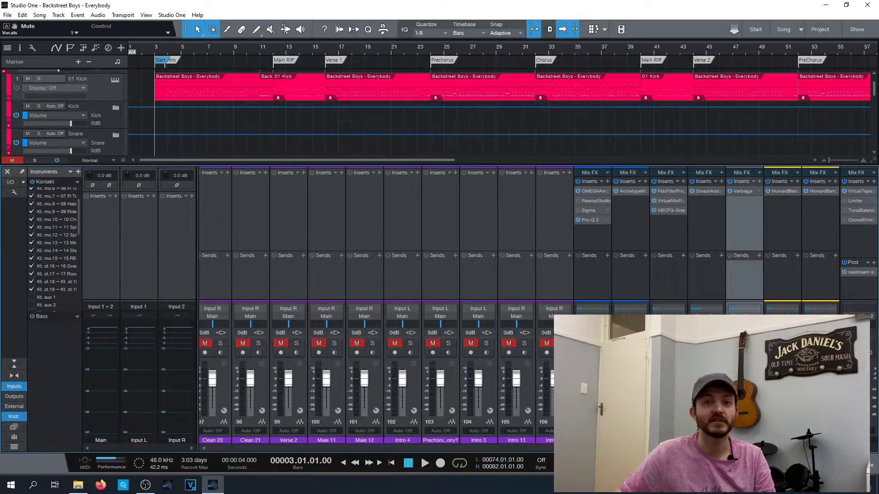
# - Solo the Drum Bus channel and return to the ParaComp and Verb effect channels
pyautogui.moveTo(687, 449); pyautogui.dragTo(161, 463)
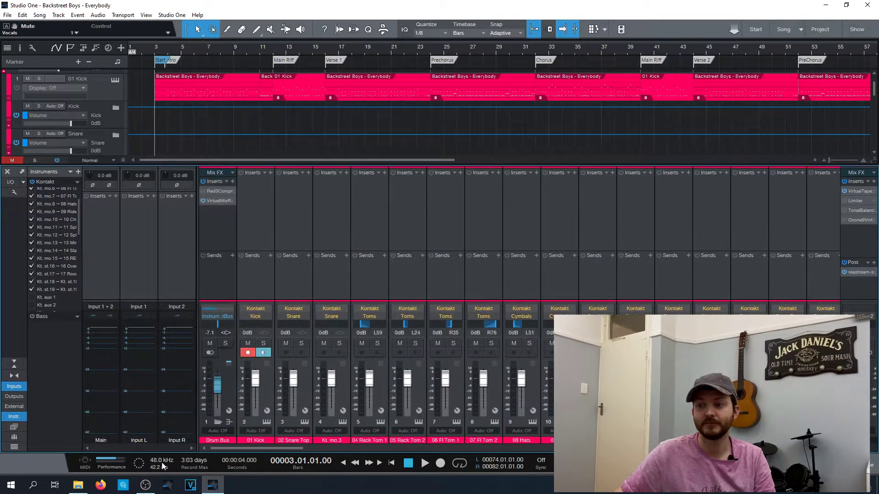
pyautogui.click(225, 344)
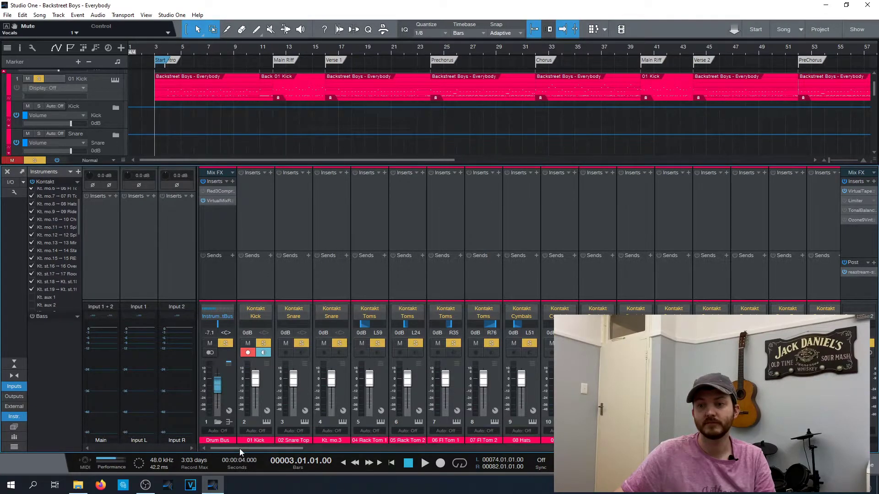
pyautogui.moveTo(240, 448); pyautogui.dragTo(806, 448)
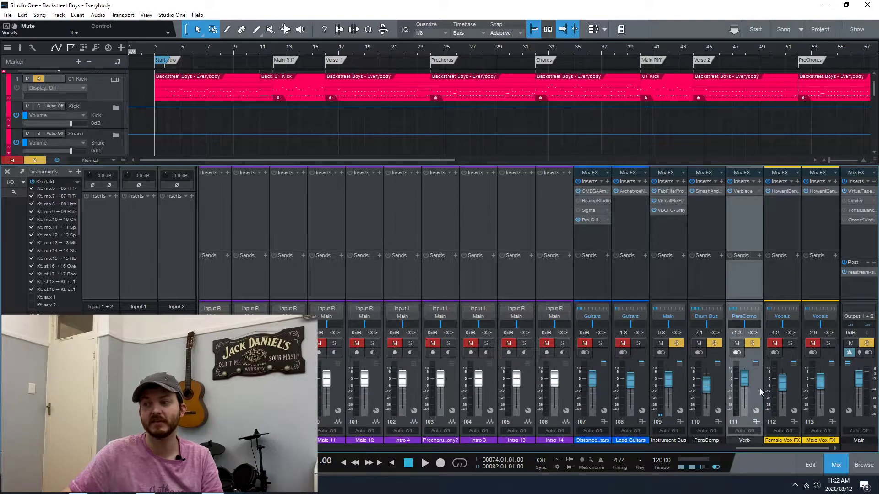
# - Play the Main Riff from bar 12 and compare the selected drum buses with their ParaComp and Verb sends on and off
pyautogui.moveTo(748, 447); pyautogui.dragTo(193, 451)
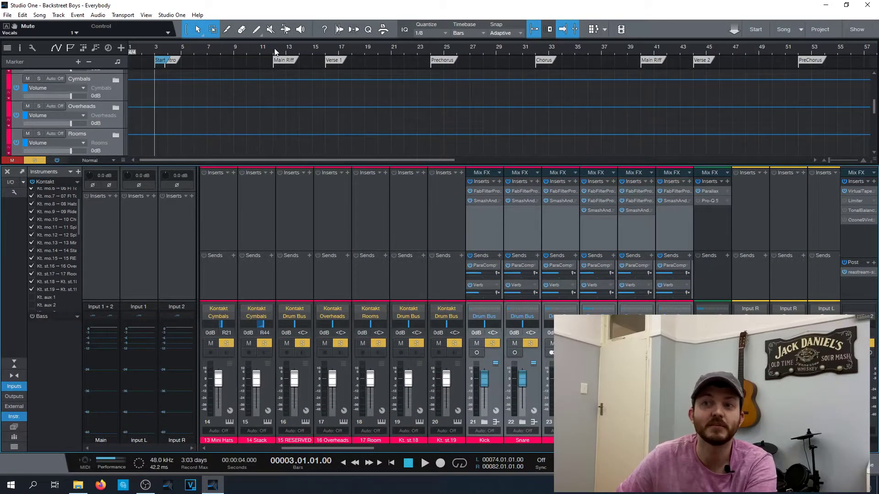
pyautogui.click(282, 64)
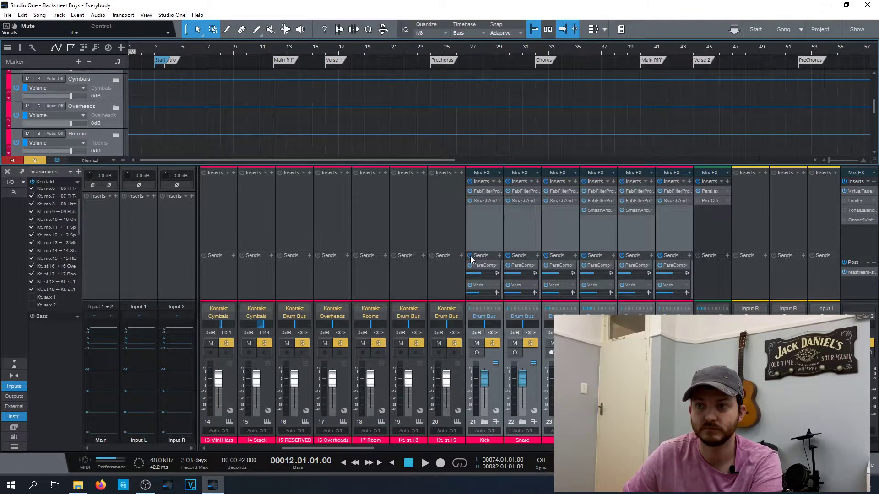
pyautogui.press('space')
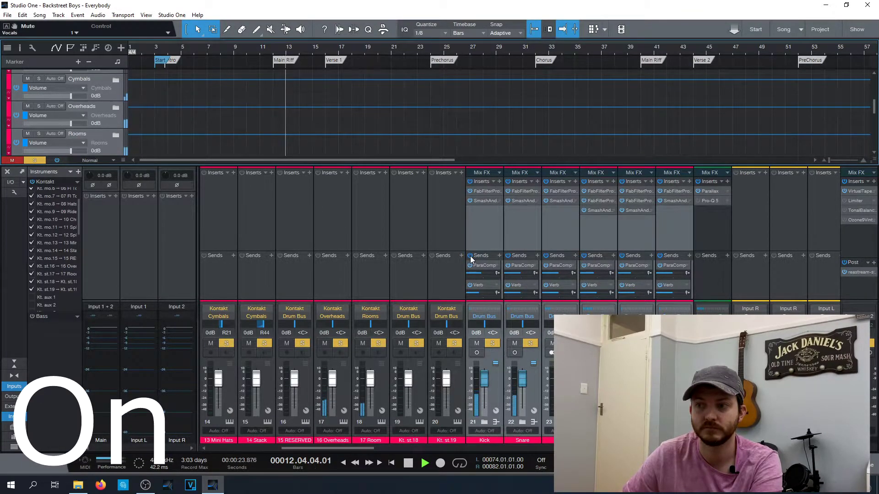
pyautogui.click(470, 257)
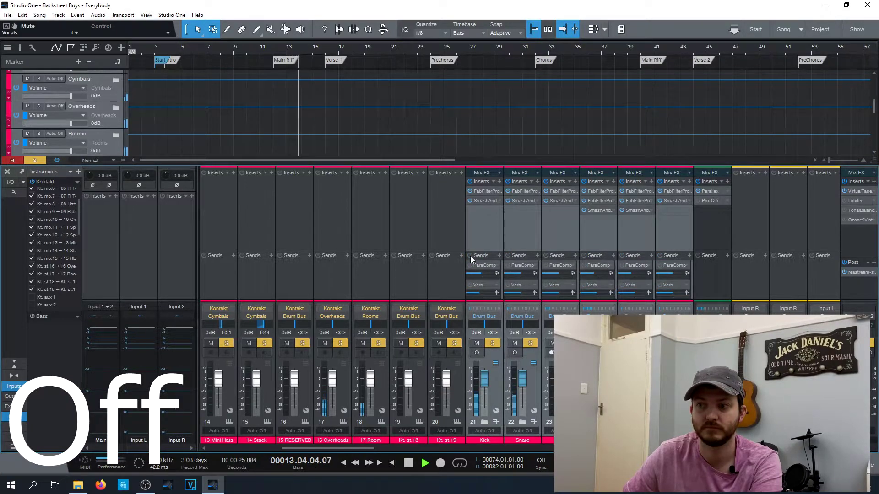
pyautogui.click(470, 256)
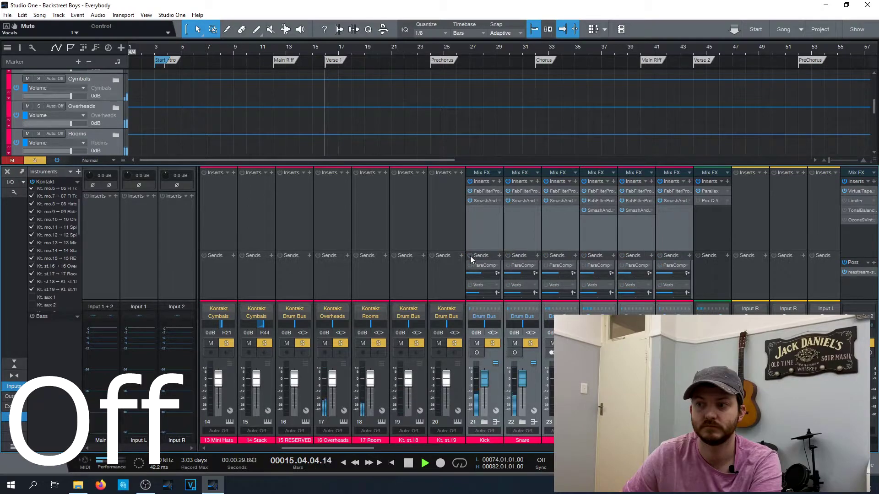
pyautogui.press('space')
pyautogui.click(471, 257)
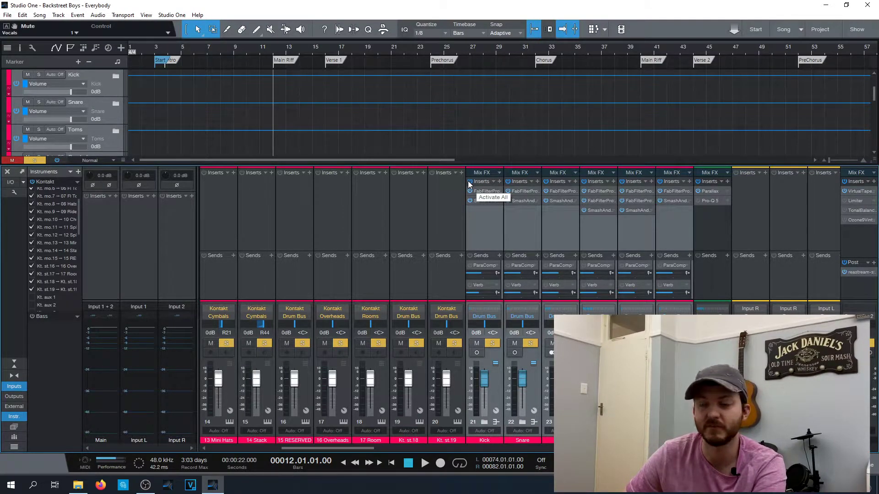
# - Play the Main Riff and compare the selected drum buses with all their inserts bypassed and active, ending with the inserts active
pyautogui.press('space')
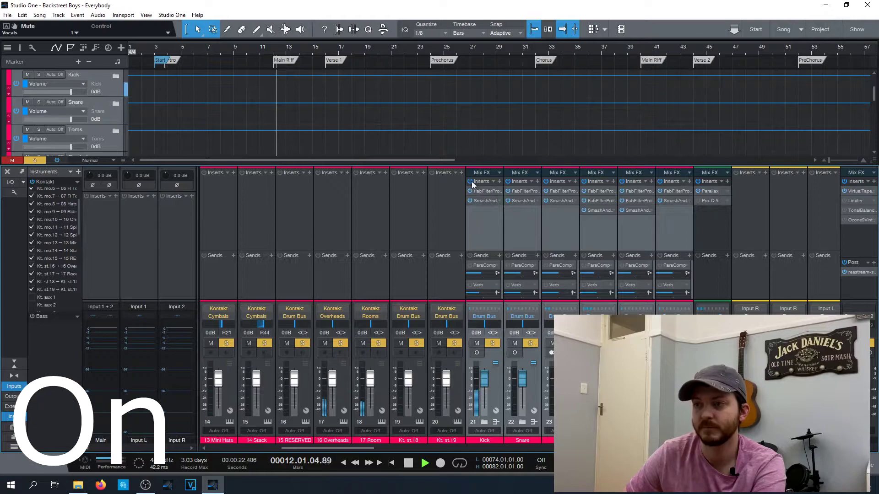
pyautogui.click(469, 182)
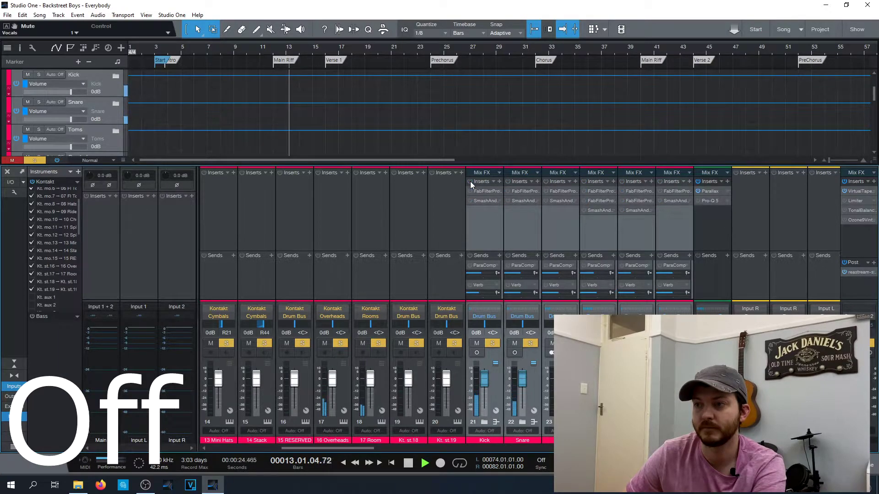
pyautogui.click(470, 182)
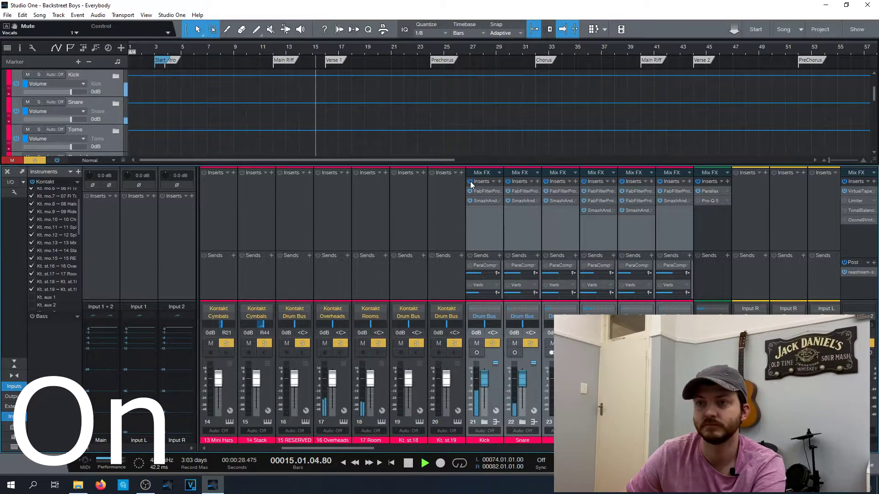
pyautogui.press('space')
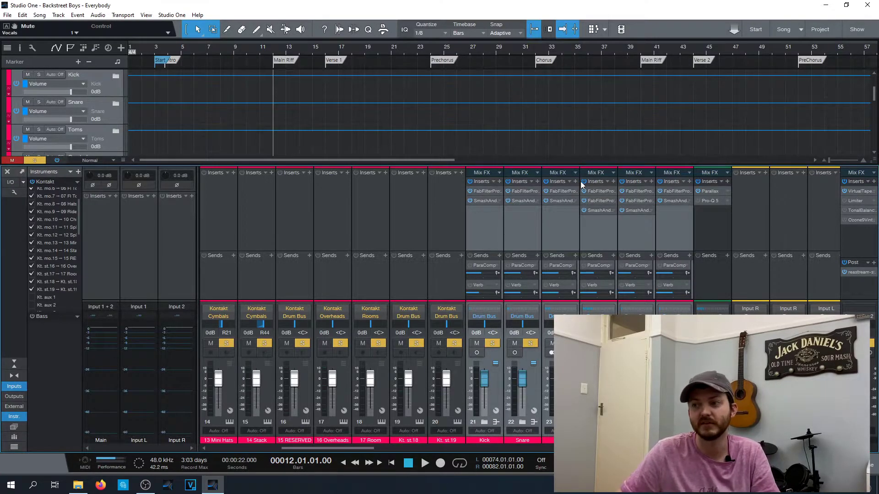
# - Review the drum channels in the console, starting from the Drum Bus and 01 Kick channels
pyautogui.click(484, 422)
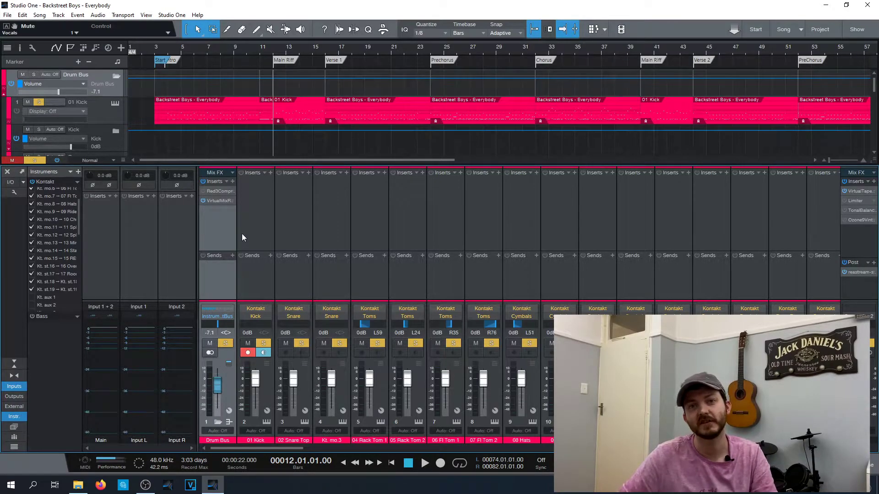
pyautogui.hscroll(1, 251, 446)
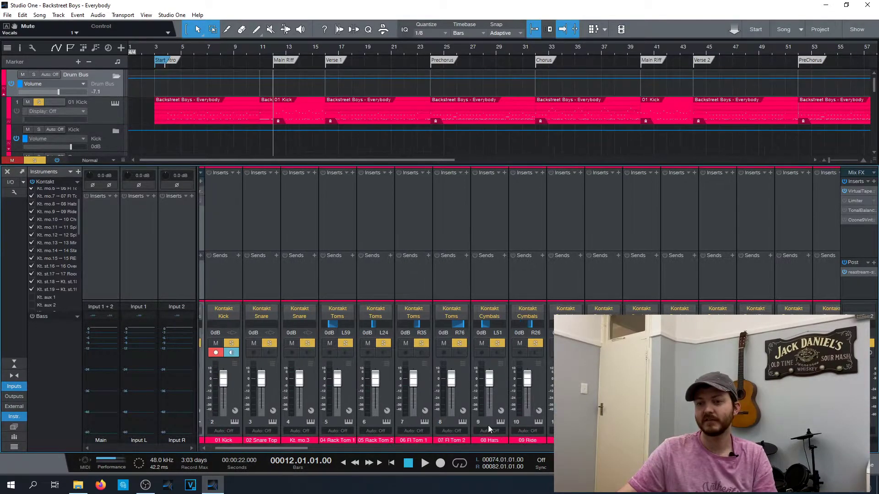
pyautogui.hscroll(15, 489, 429)
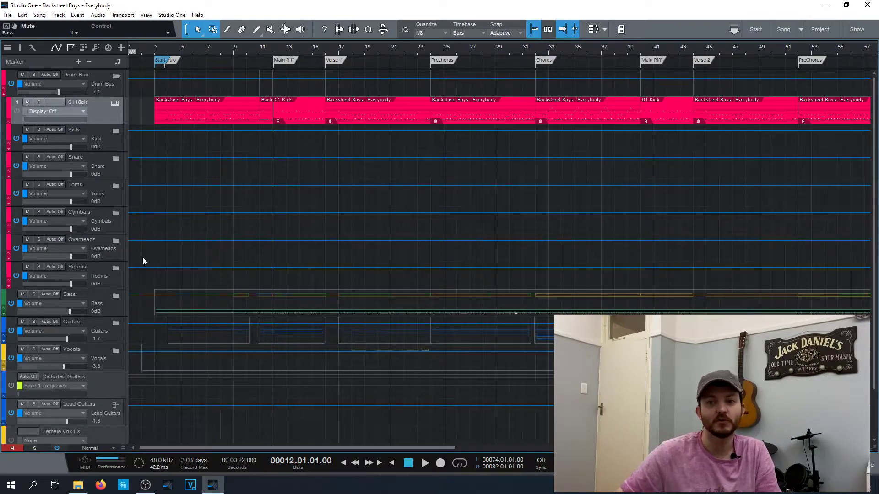
# - Expand the Guitars folder track, review its distorted rhythm guitar tracks, and play the Main Riff from bar 12
pyautogui.click(114, 323)
pyautogui.scroll(-4, 291, 359)
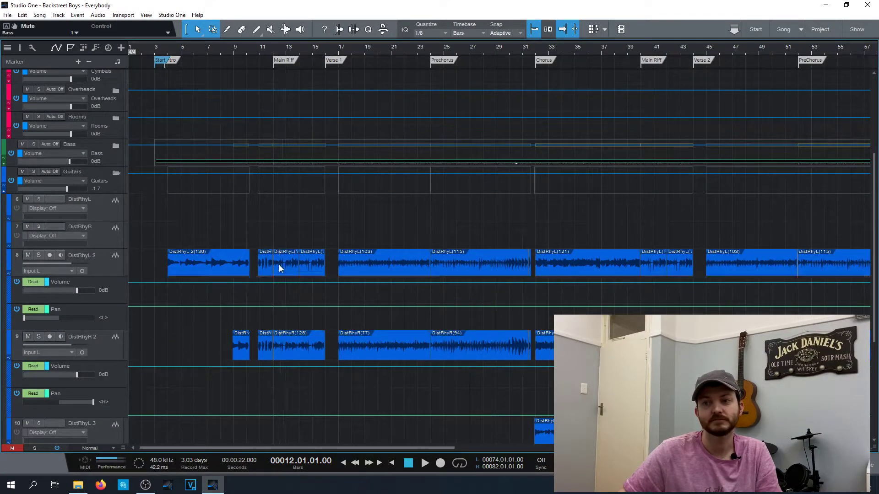
pyautogui.scroll(1, 298, 255)
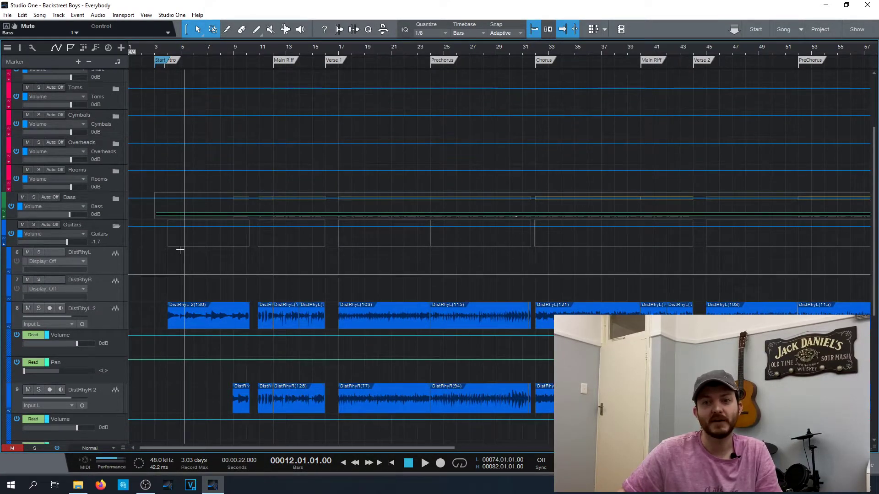
pyautogui.scroll(2, 219, 216)
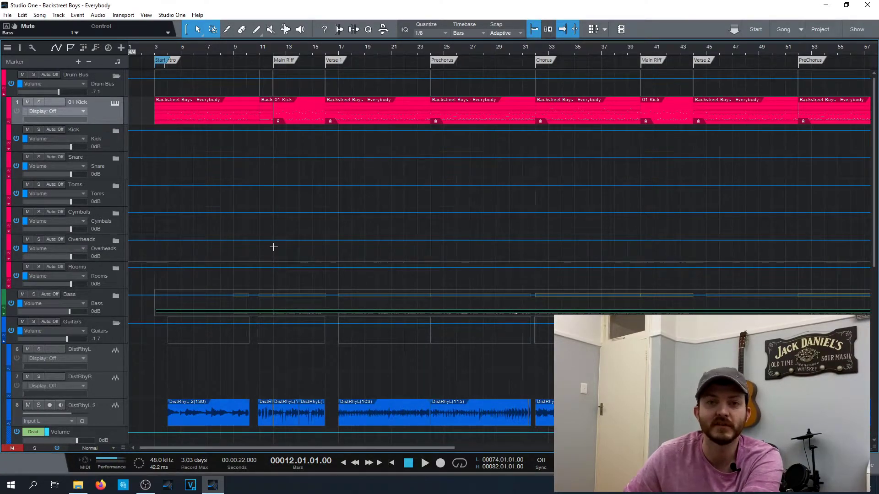
pyautogui.press('space')
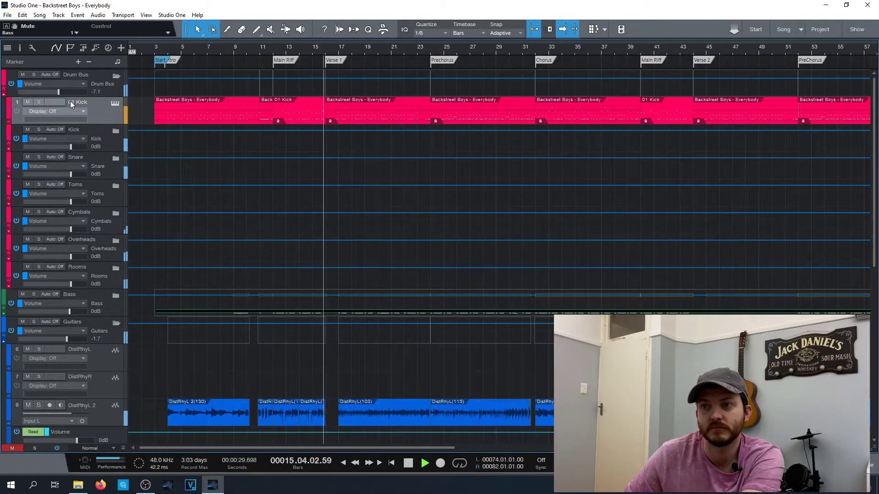
pyautogui.press('space')
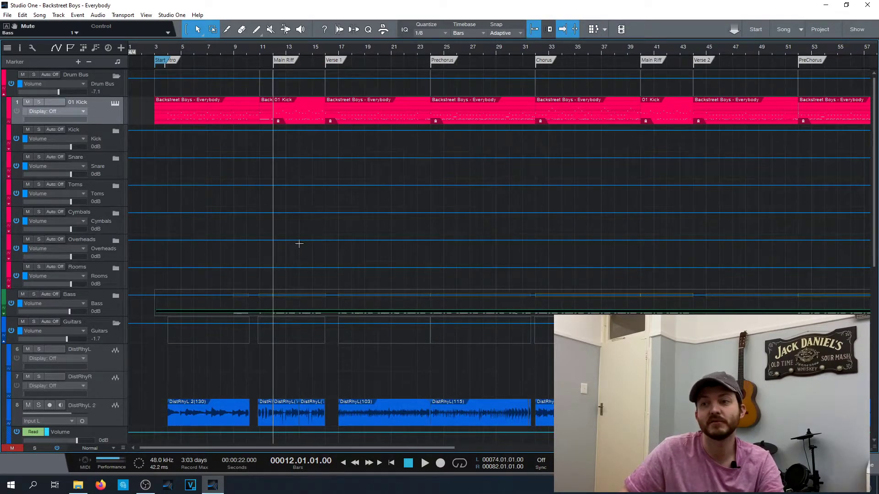
# - Open the Main Riff event of the 01 Kick track in the drum editor and solo the track
pyautogui.doubleClick(300, 119)
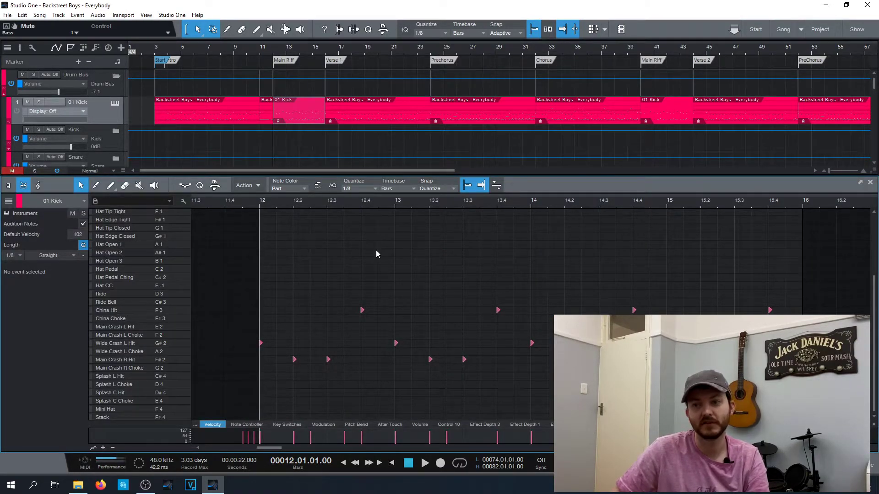
pyautogui.scroll(5, 374, 249)
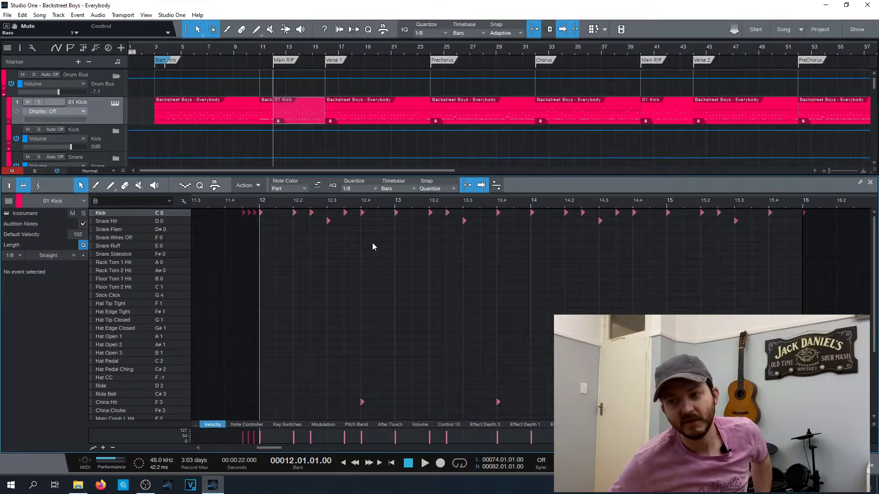
pyautogui.press('s')
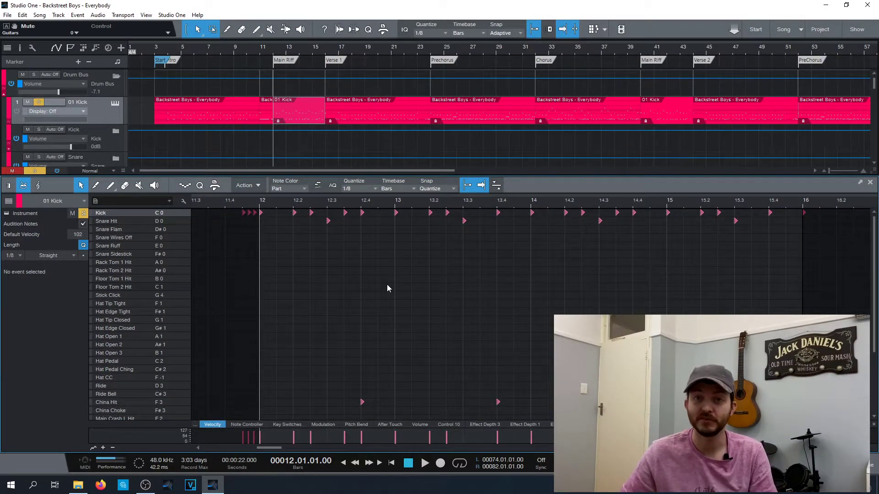
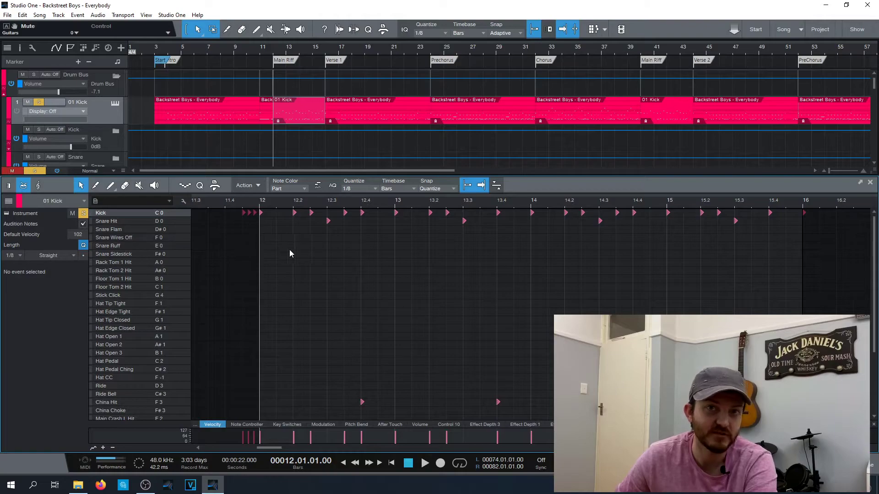
# - Play the soloed Main Riff drum pattern twice from bar 12 while viewing its kick and snare notes
pyautogui.press('space')
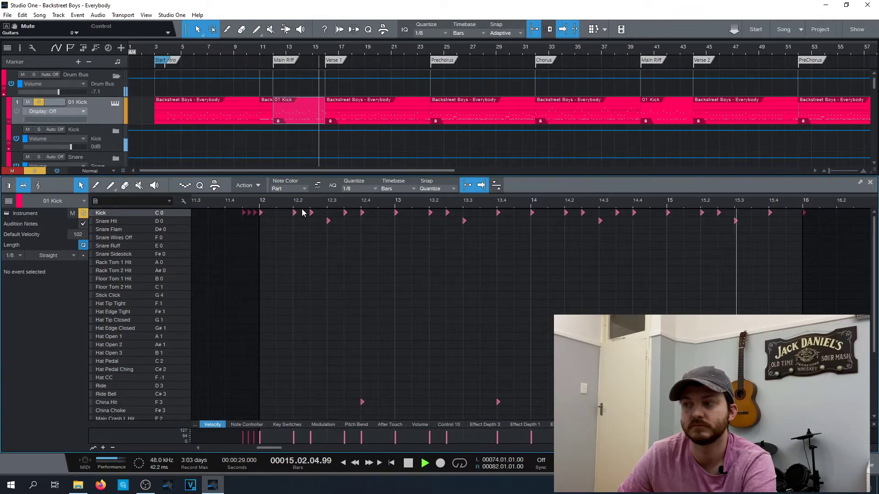
pyautogui.press('space')
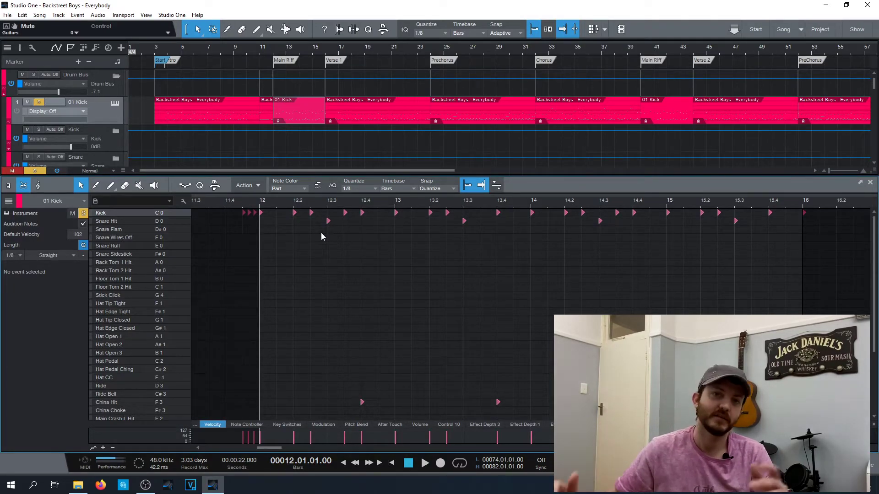
pyautogui.press('space')
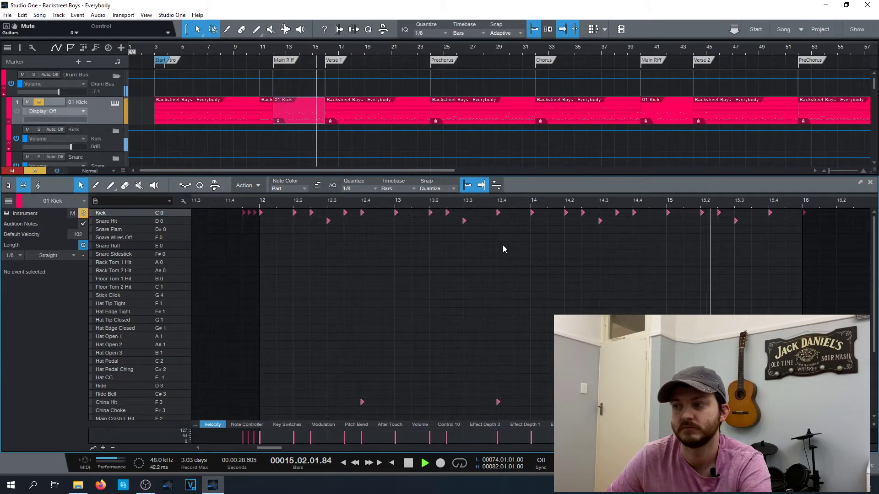
pyautogui.press('space')
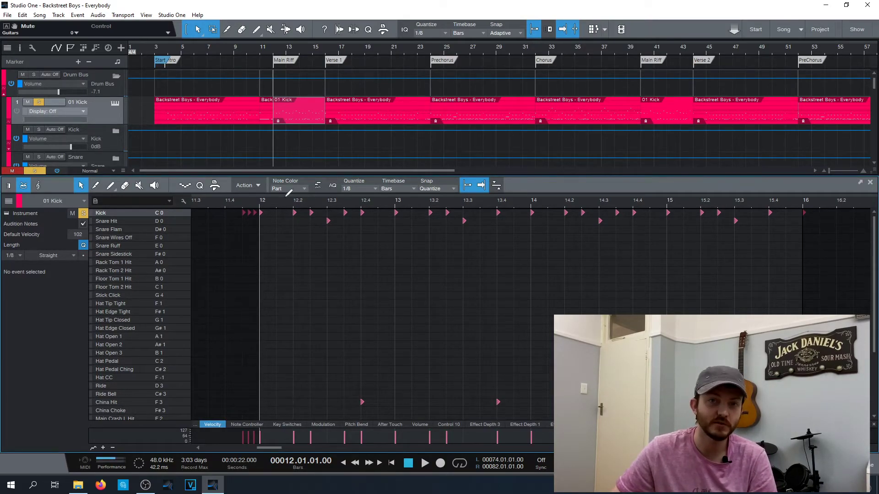
# - Add Snare Hit notes at 12.2, 12.4, 13, 13.2, 13.4, 14 and 14.2, removing the extra hit placed at 14.4
pyautogui.click(294, 221)
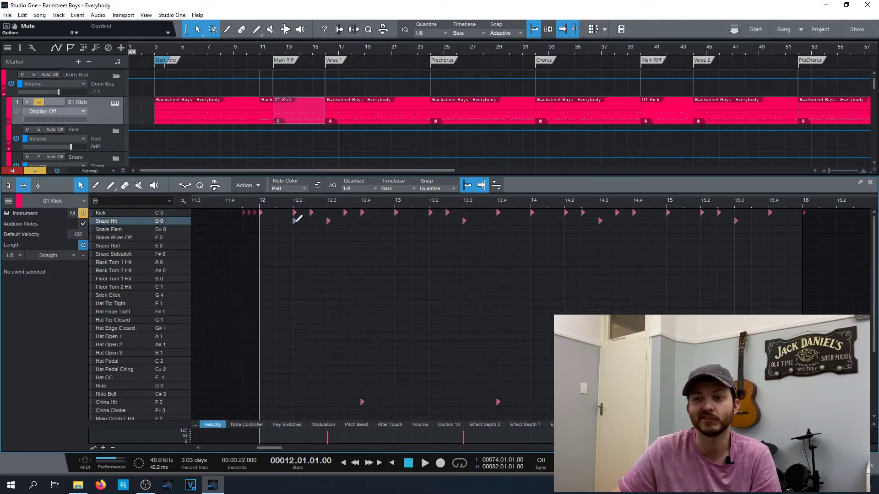
pyautogui.click(362, 221)
pyautogui.click(396, 221)
pyautogui.click(431, 221)
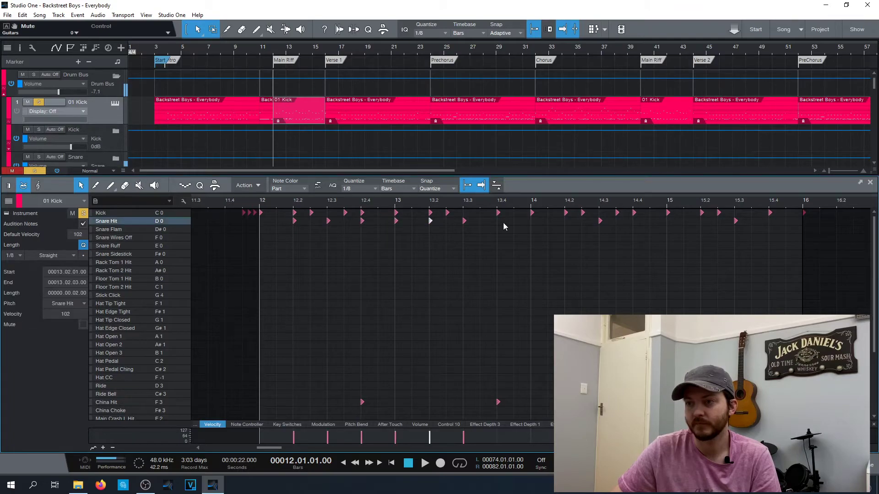
pyautogui.click(498, 221)
pyautogui.click(532, 221)
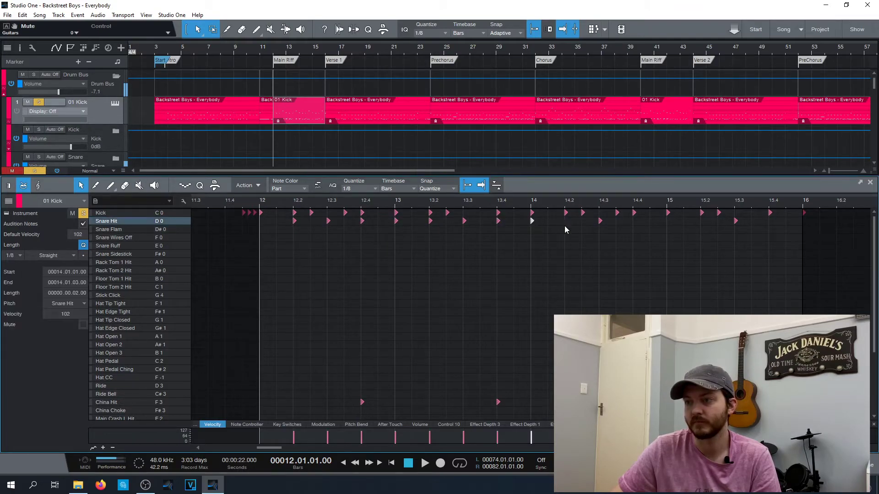
pyautogui.click(566, 221)
pyautogui.click(635, 221)
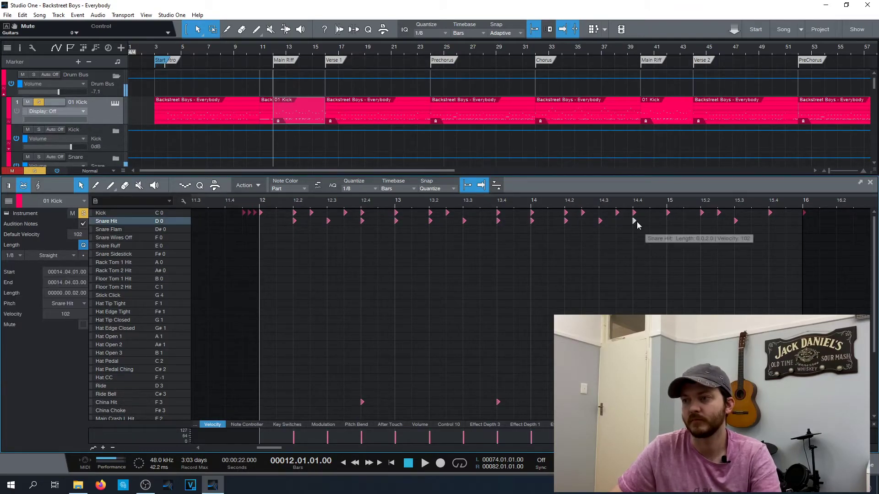
pyautogui.click(635, 221)
# - Play the denser snare pattern from bar 12, remove the Snare Hit at 13.4, and stop playback
pyautogui.press('space')
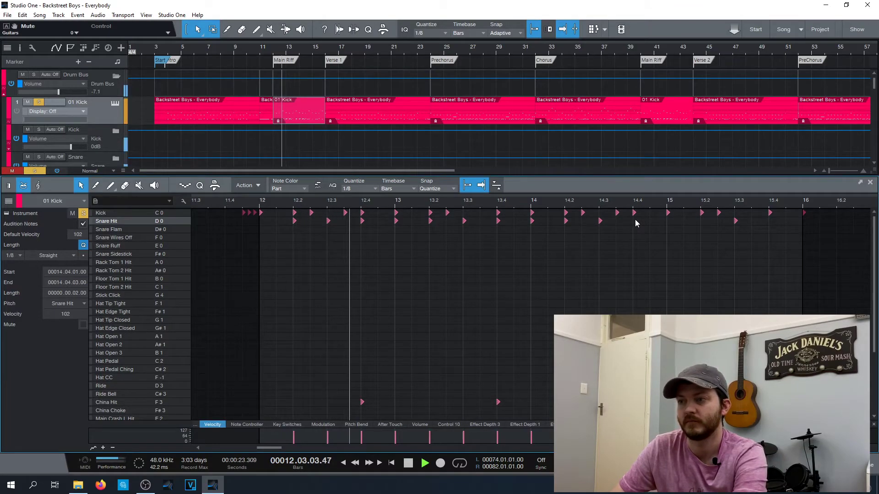
pyautogui.click(499, 221)
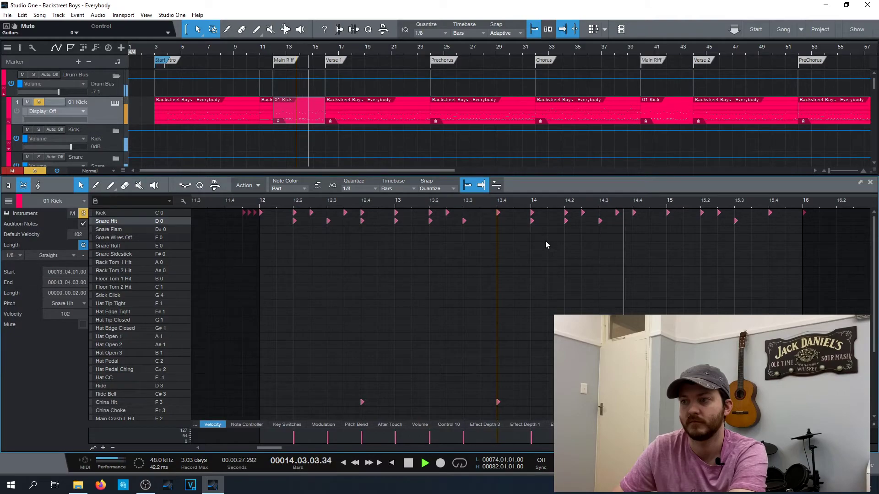
pyautogui.press('space')
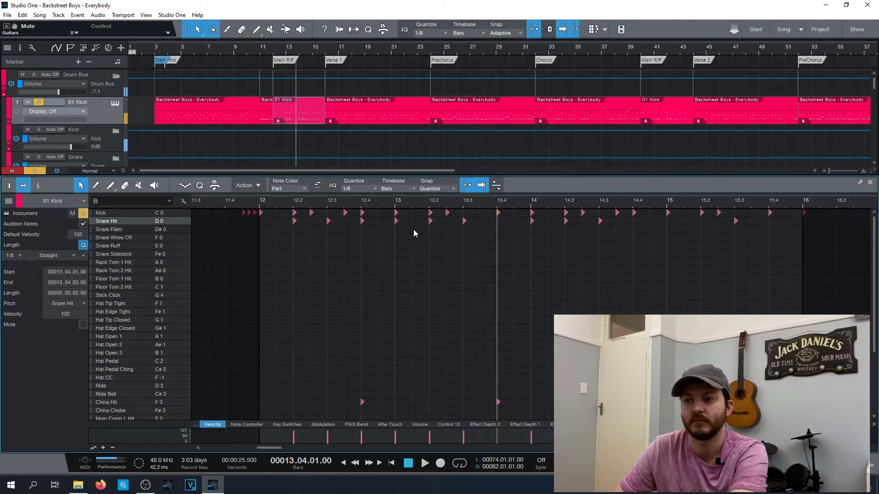
# - Clear the note selection and play the unsoloed Main Riff from bar 12 with the crash and china hits in view
pyautogui.click(396, 258)
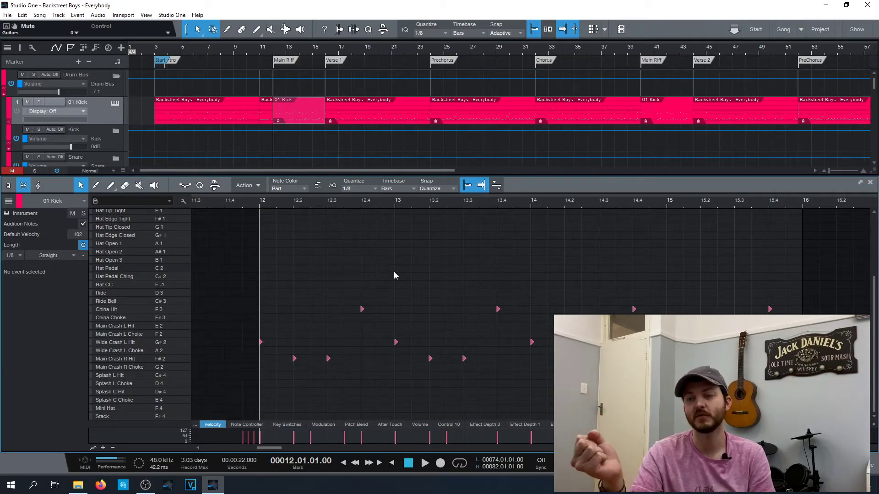
pyautogui.press('space')
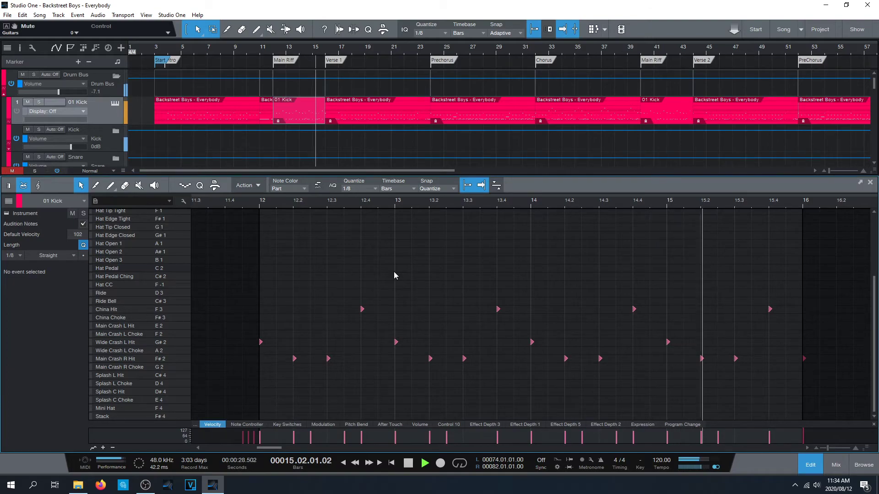
# - Stop playback and compare the crash and china notes of the Main Riff drum parts at bars 12 and 40
pyautogui.press('space')
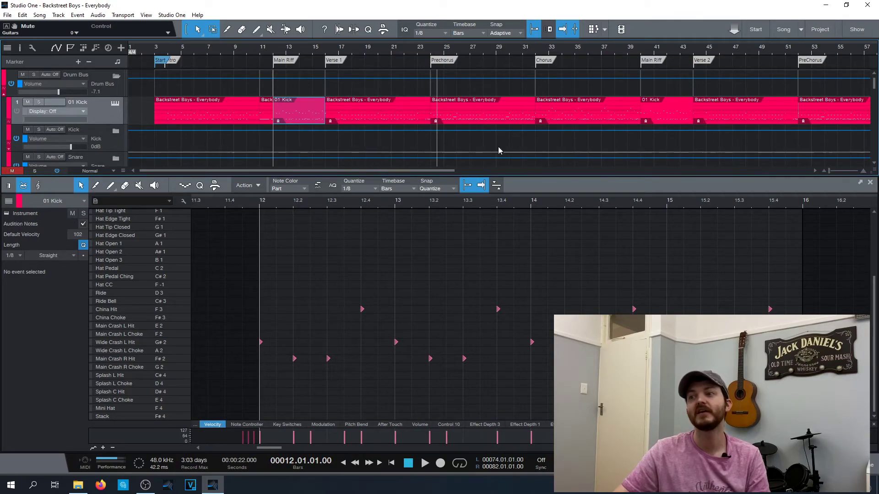
pyautogui.moveTo(445, 170); pyautogui.dragTo(475, 170)
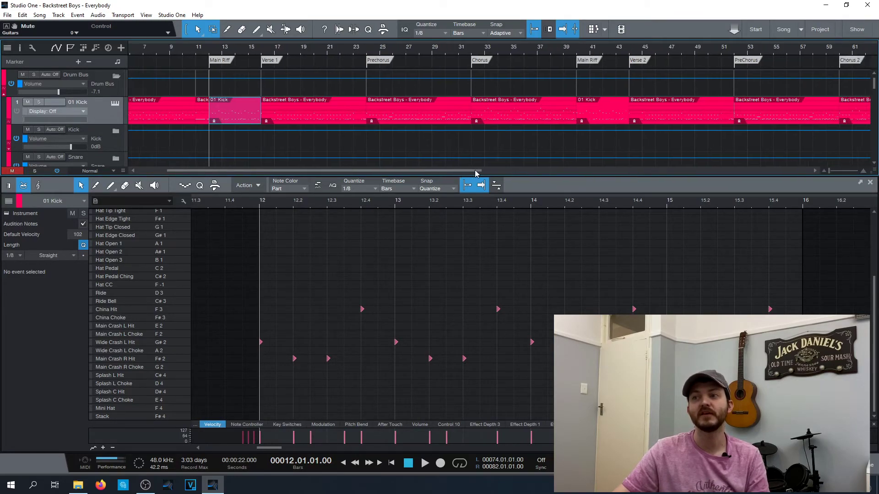
pyautogui.click(601, 120)
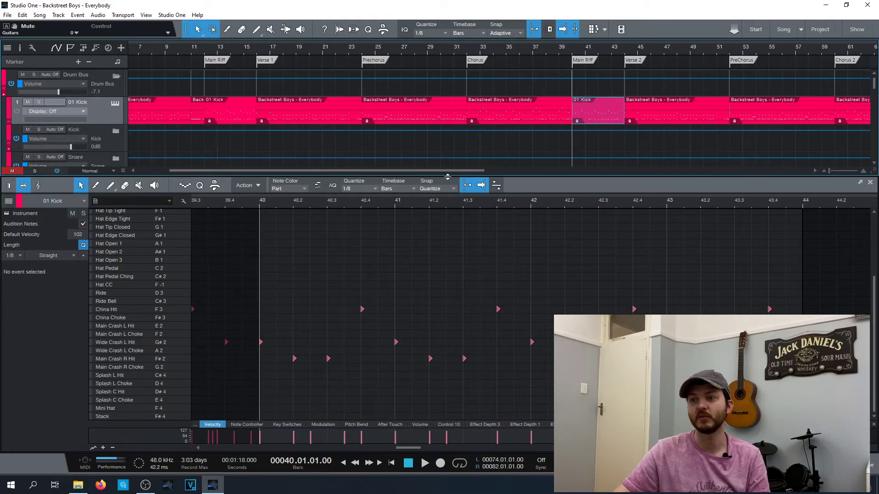
pyautogui.moveTo(451, 170); pyautogui.dragTo(539, 168)
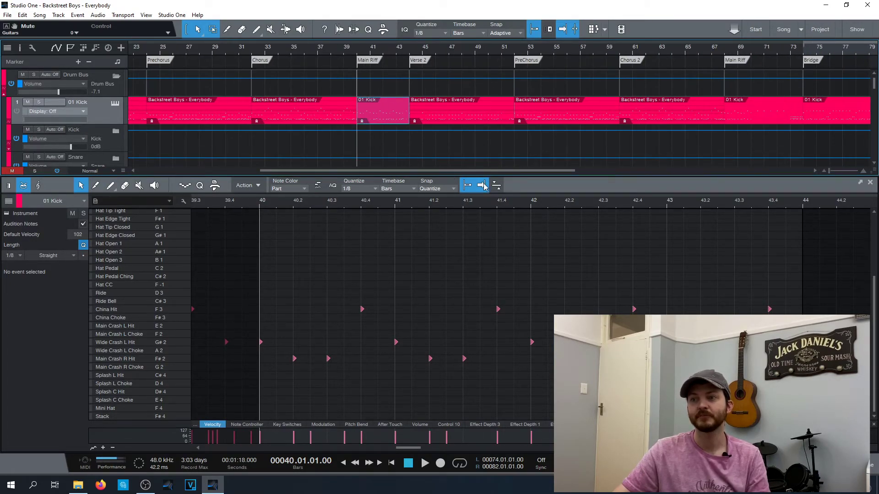
pyautogui.moveTo(459, 171); pyautogui.dragTo(339, 170)
pyautogui.click(298, 120)
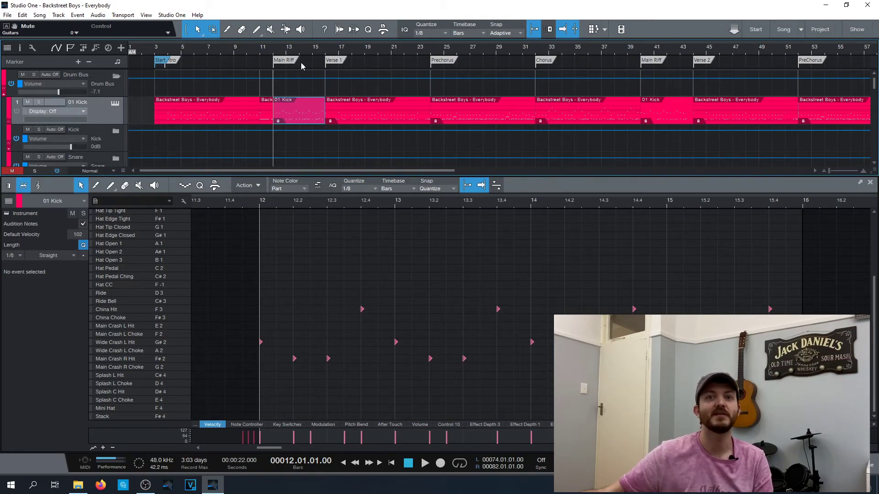
# - Play the Verse 1 drum pattern from bar 17, then show the Main Riff drum part's notes at bar 12 again
pyautogui.click(329, 49)
pyautogui.press('space')
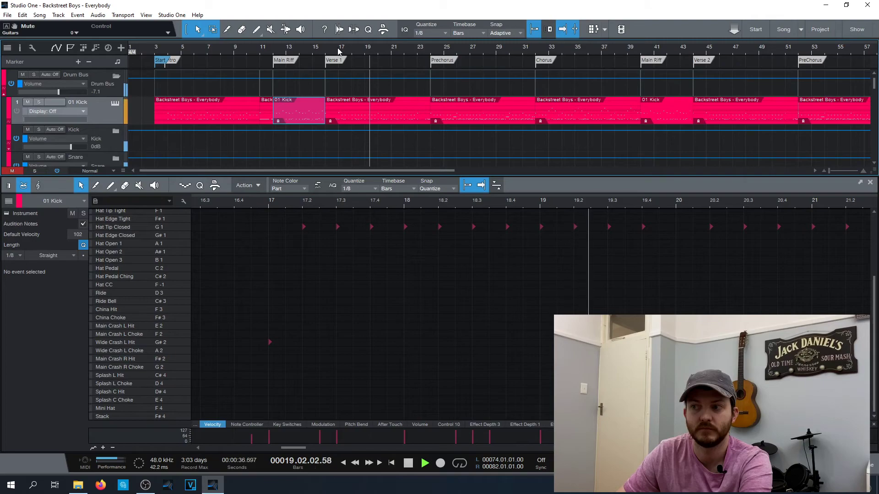
pyautogui.press('space')
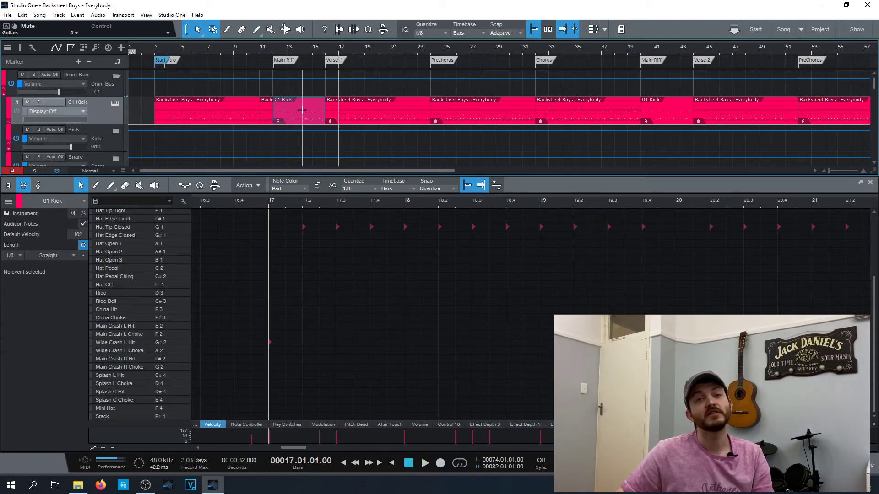
pyautogui.click(292, 118)
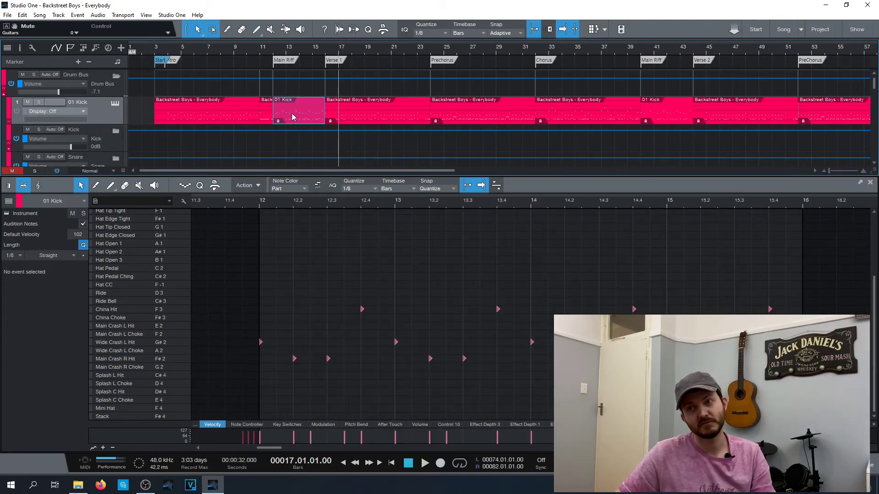